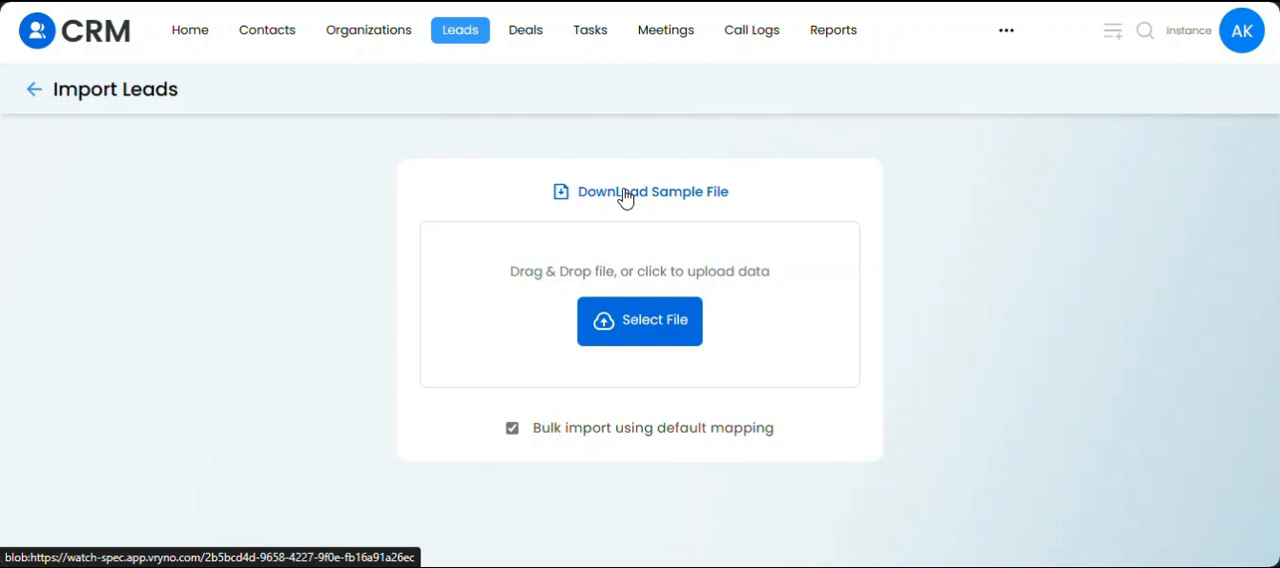
Download the sample file for importing leads and open the resulting CSV in the spreadsheet program.
click(624, 193)
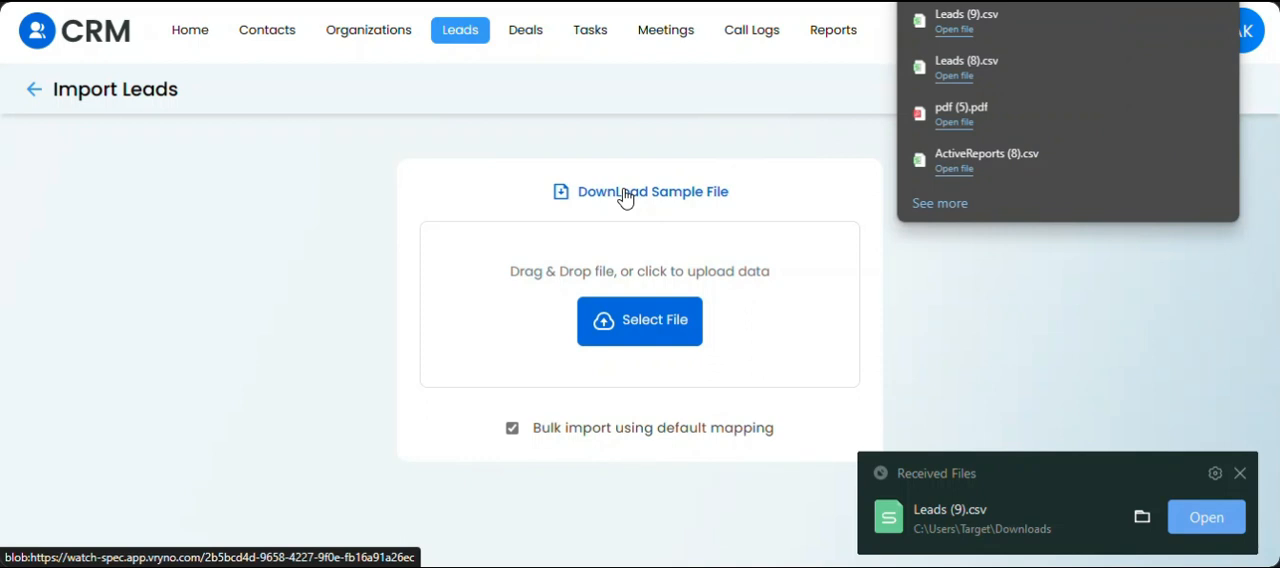
click(1025, 28)
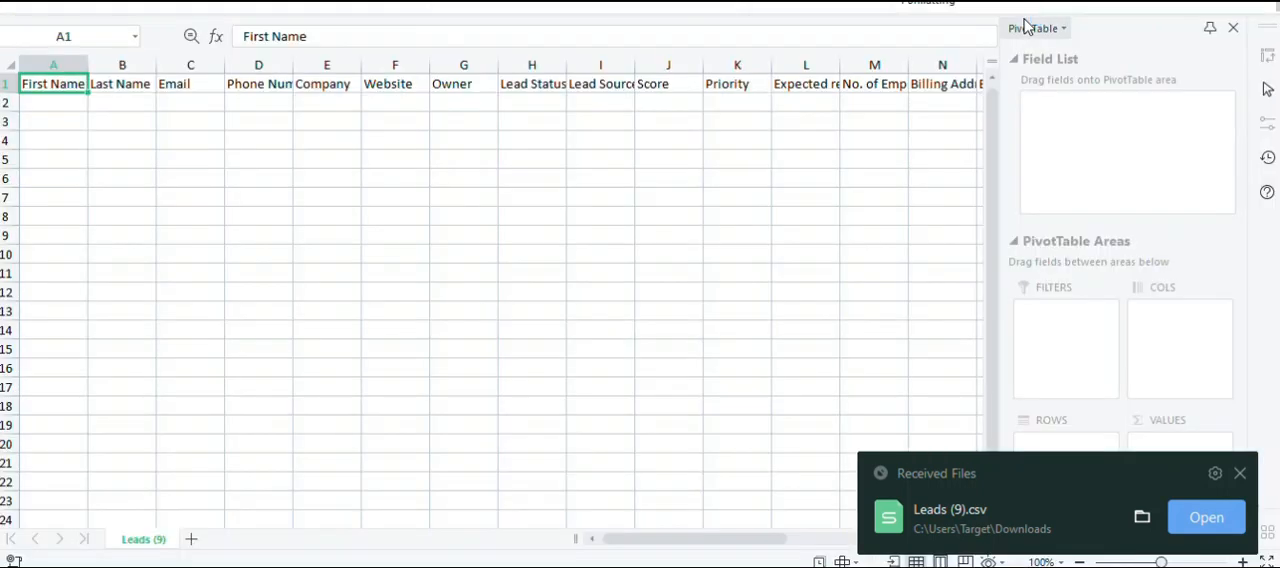
mouse_move(706, 546)
mouse_down()
mouse_move(903, 515)
mouse_move(683, 543)
mouse_up()
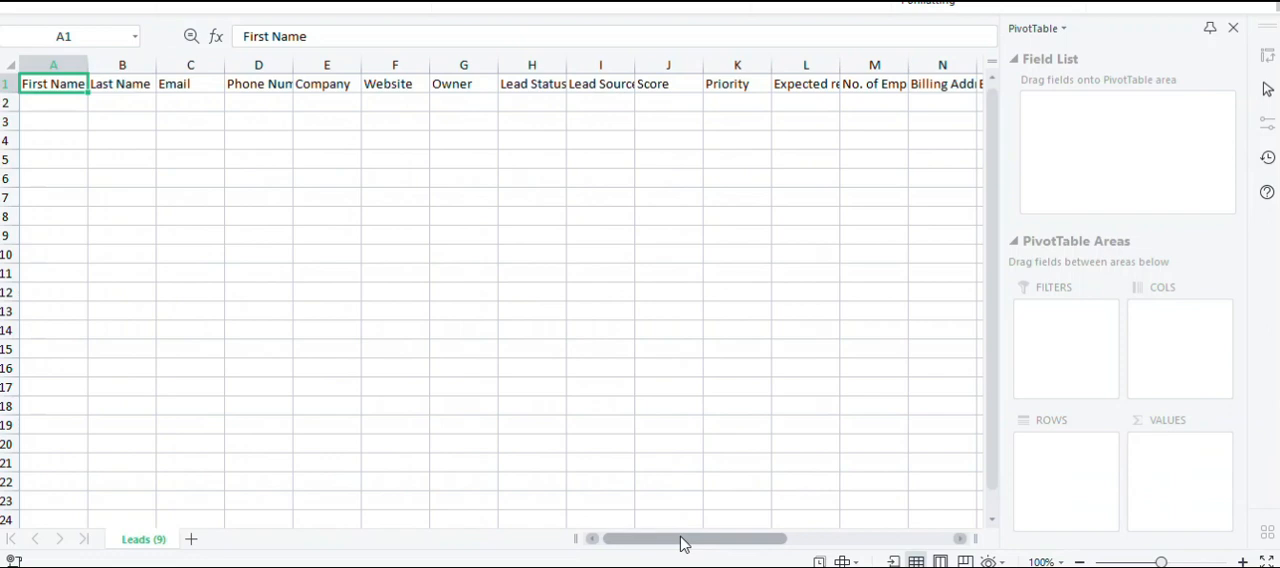
Switch to the CRM and open a blank lead creation form to view its fields.
key(alt+Tab)
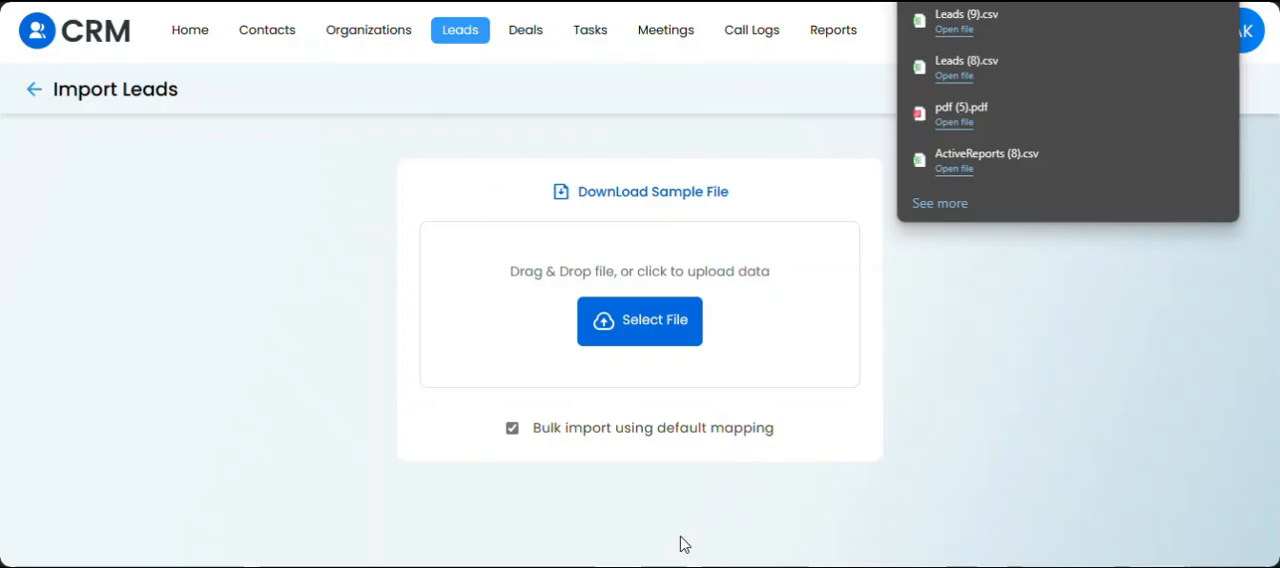
click(461, 31)
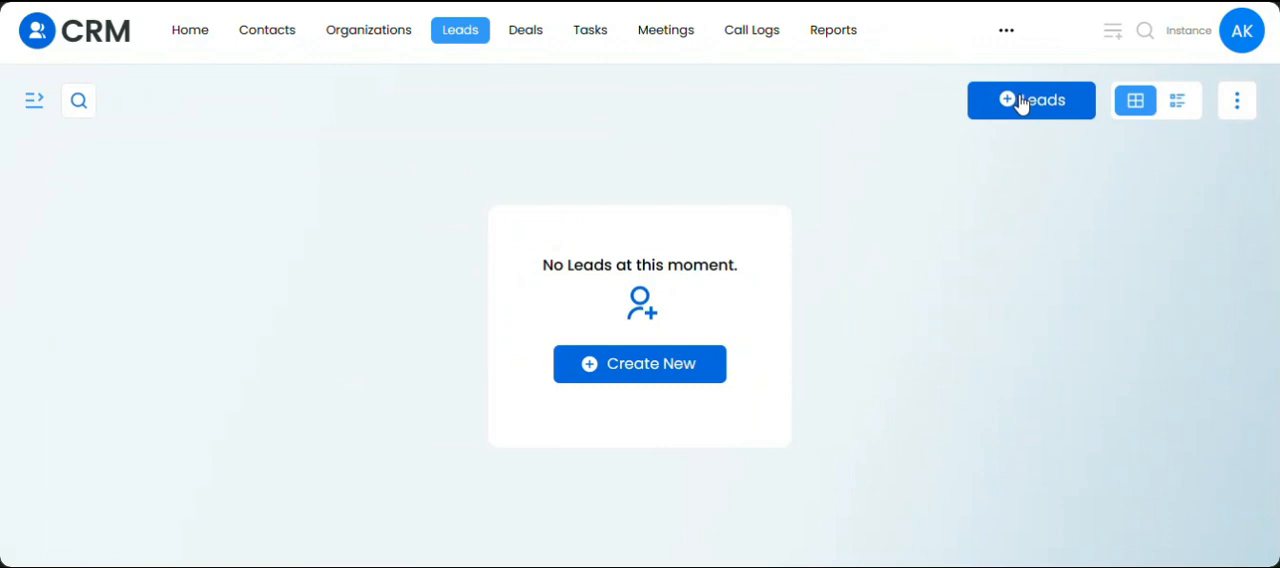
click(1020, 101)
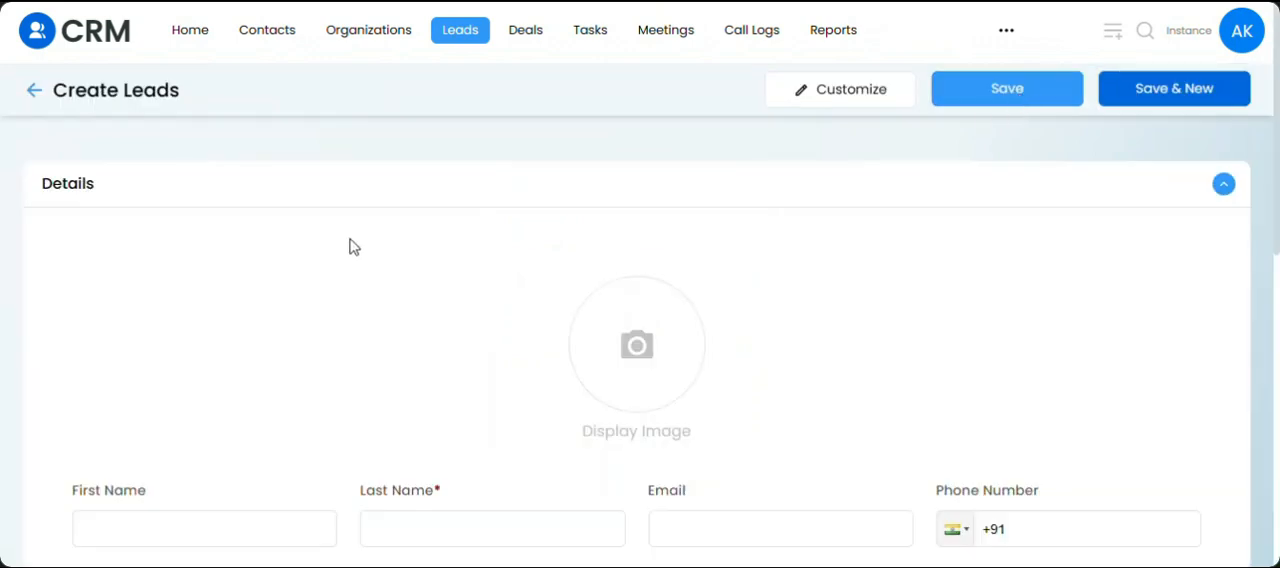
scroll(249, 274, down, 2)
scroll(249, 275, down, 5)
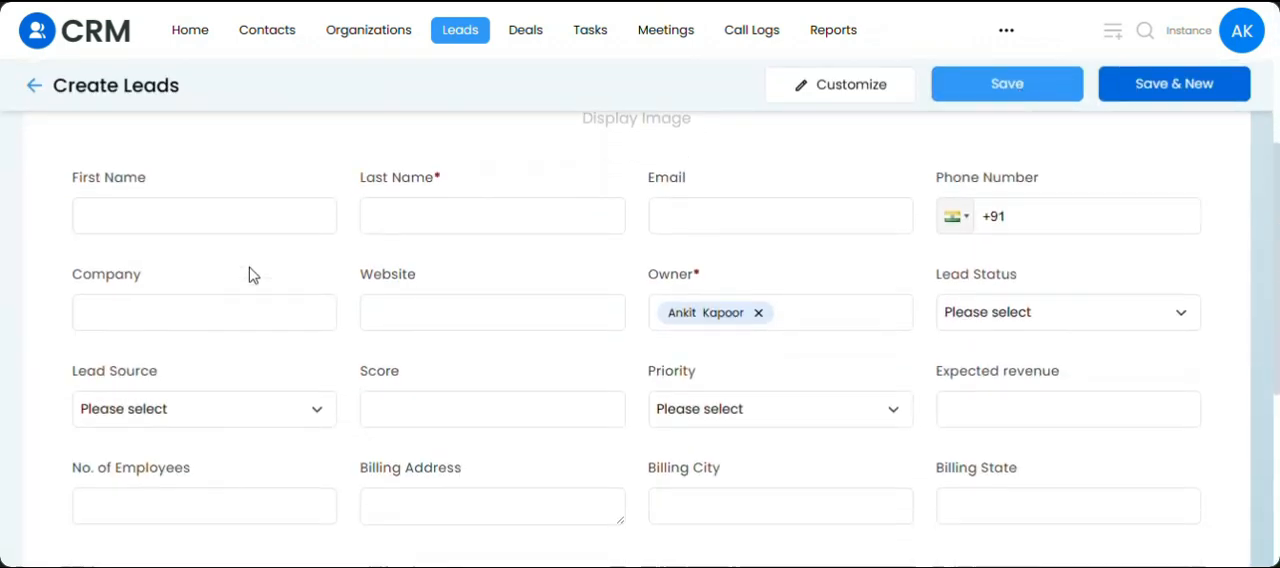
Switch to the leads spreadsheet and review its header row from First Name through Description.
key(alt+Tab)
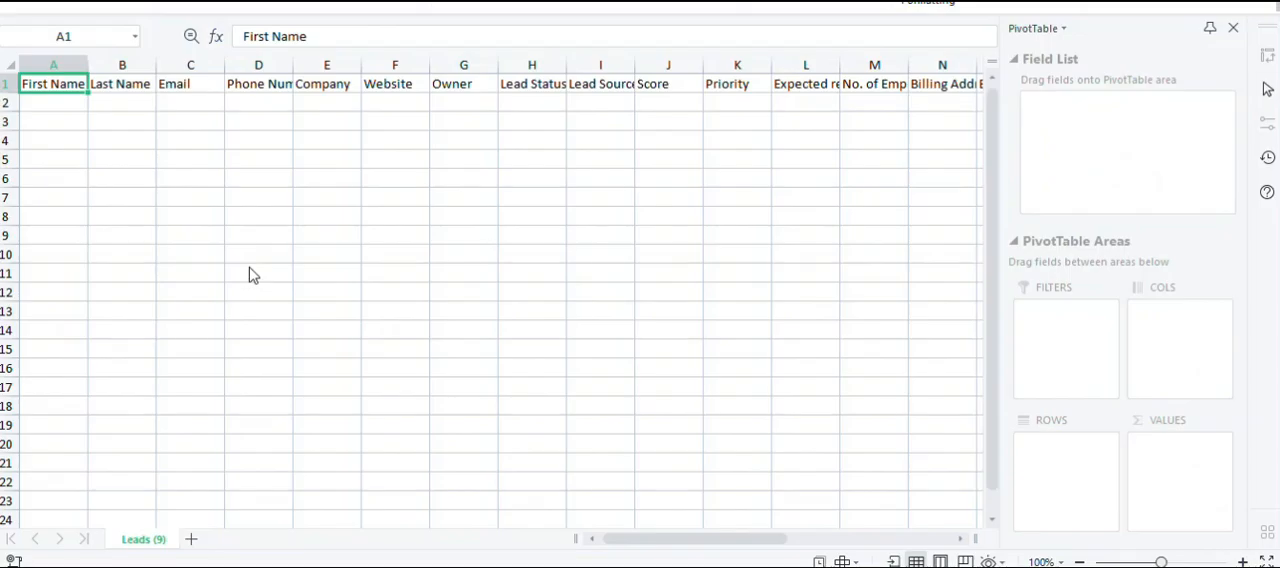
key(Right)
key(Right)
key(Right)
key(Right)
key(Right)
key(Right)
key(Right)
key(Right)
key(Right)
key(Right)
key(Right)
key(Right)
key(Right)
key(Right)
key(Right)
key(Right)
key(Right)
key(Right)
key(Right)
key(Right)
key(Right)
key(Right)
key(Right)
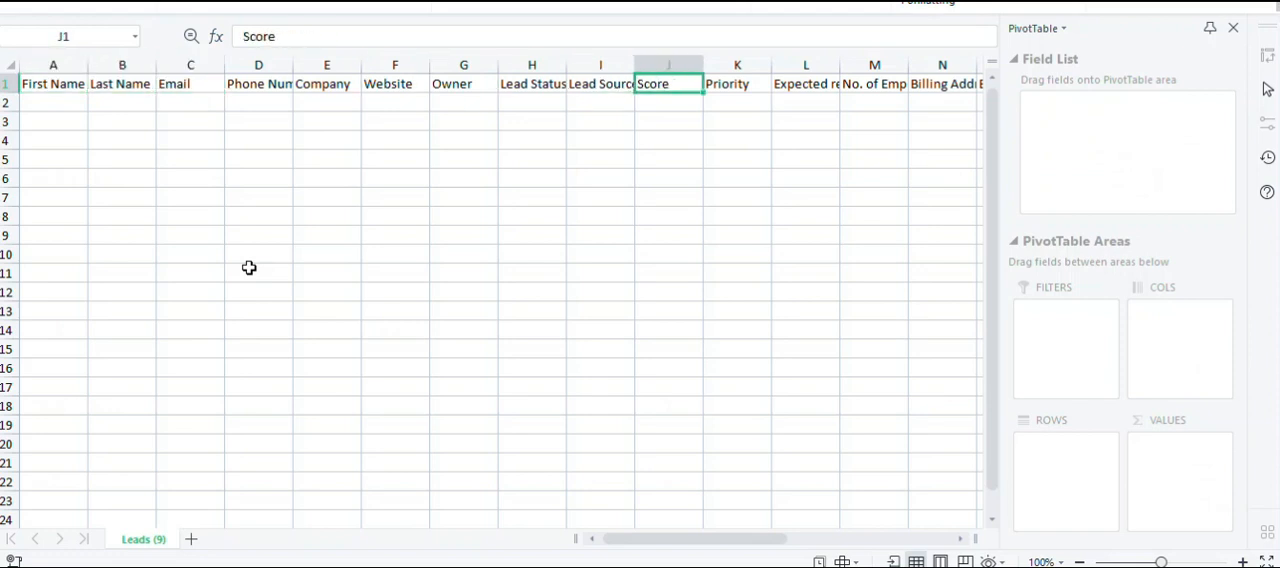
key(Right)
key(Right)
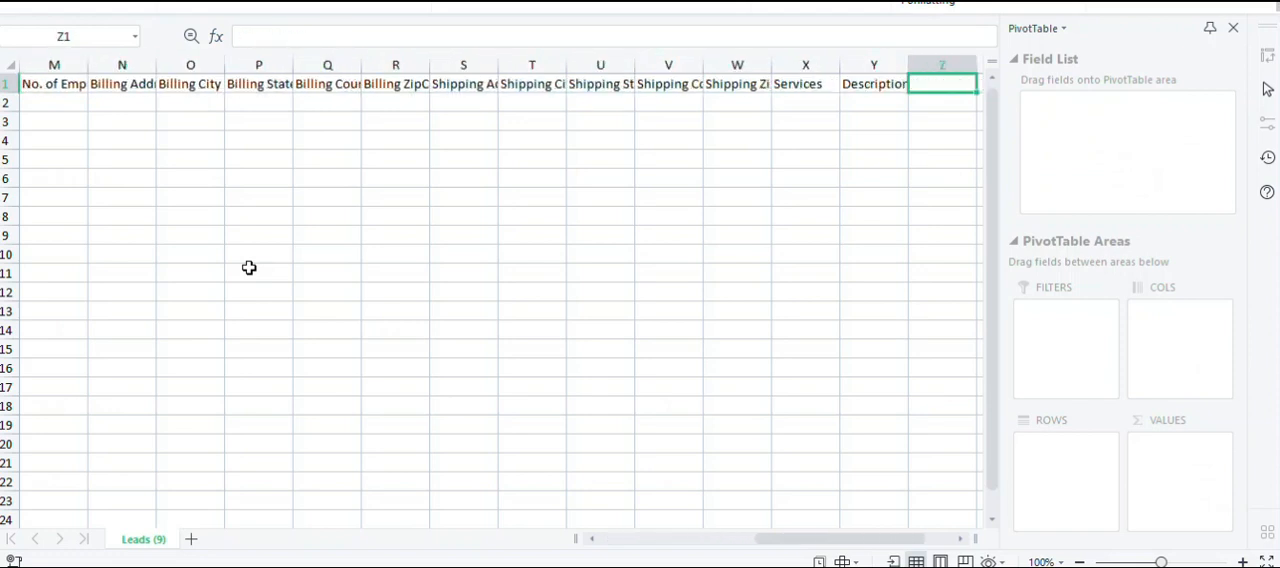
key(Left)
key(Left)
key(Left)
key(Left)
key(Left)
key(Left)
key(Left)
key(Left)
key(Left)
key(Left)
key(Left)
key(Left)
key(Left)
key(Left)
key(Left)
key(Left)
key(Left)
key(Left)
key(Left)
key(Left)
key(Left)
key(Left)
key(Left)
key(Left)
key(Left)
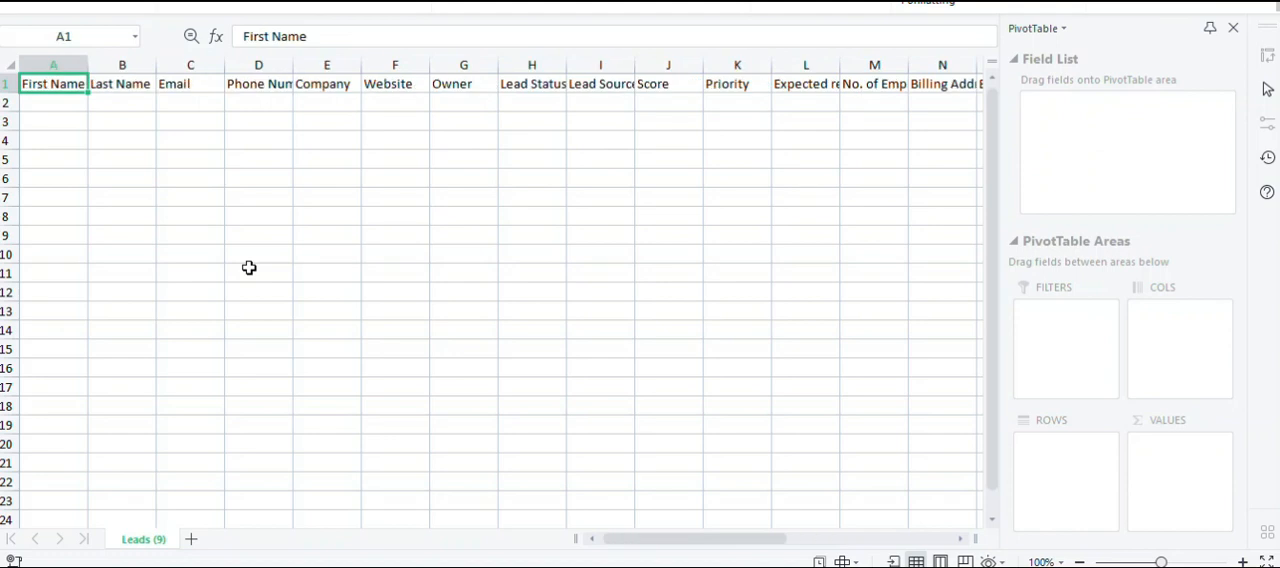
Enter the lead's first name, last name and email address in row 2 of the spreadsheet.
key(Down)
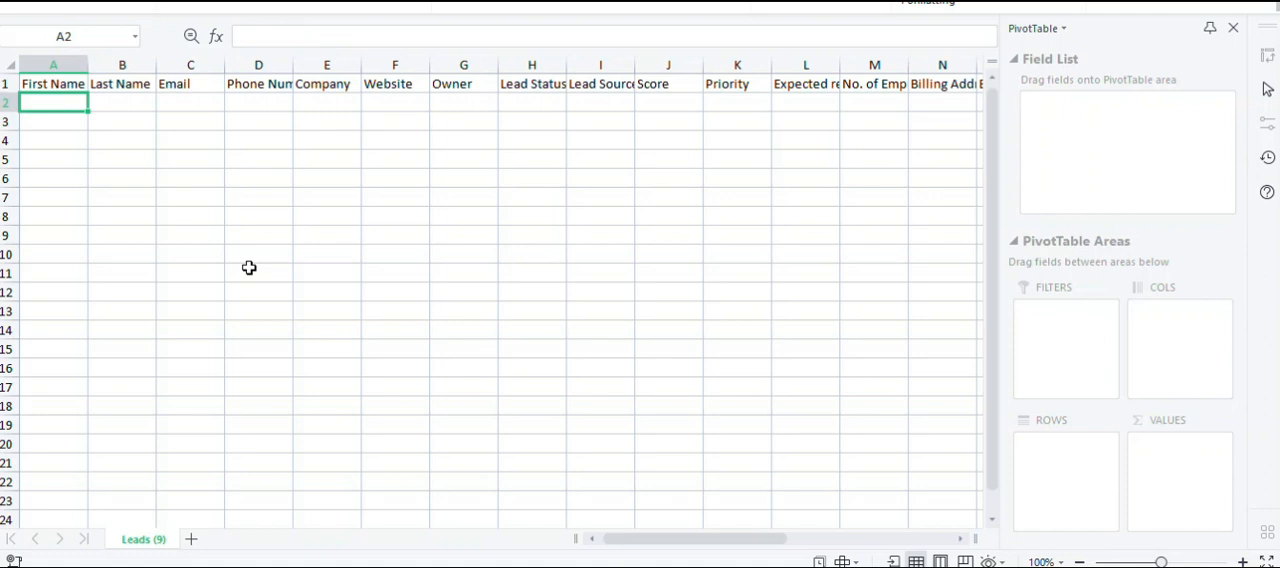
key(Tab)
key(Tab)
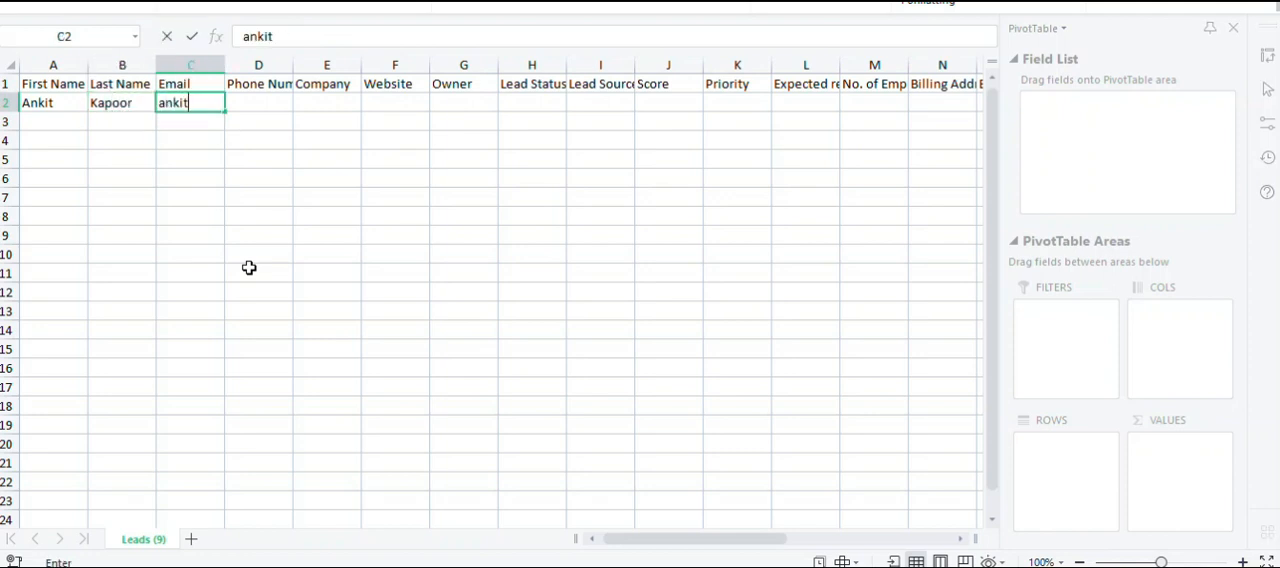
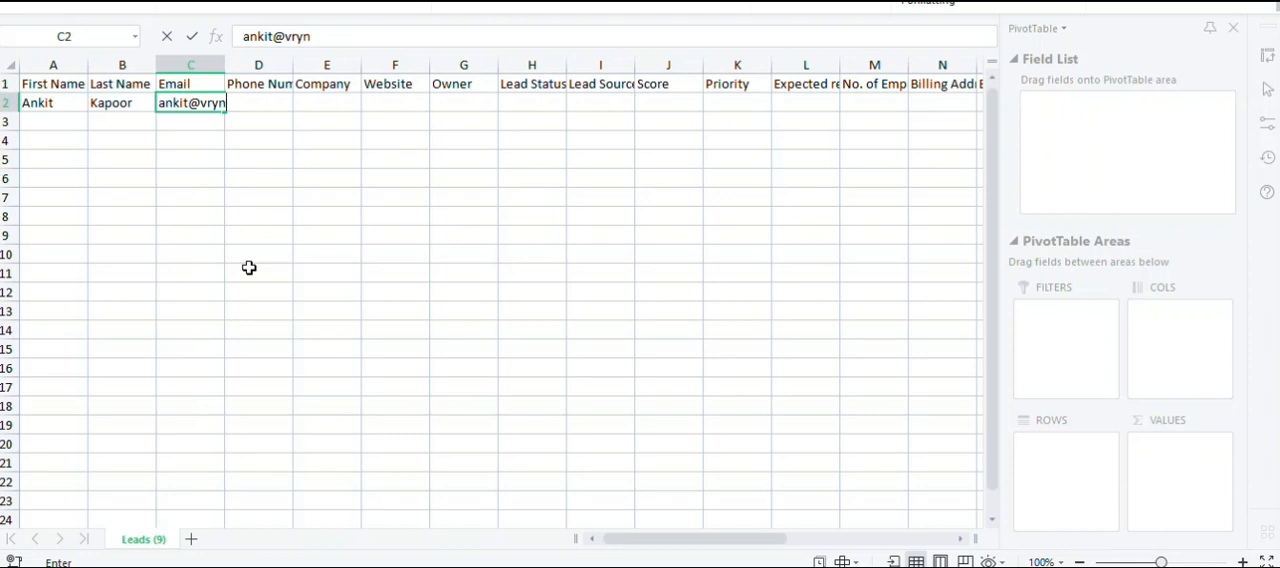
key(Return)
key(Right)
key(Up)
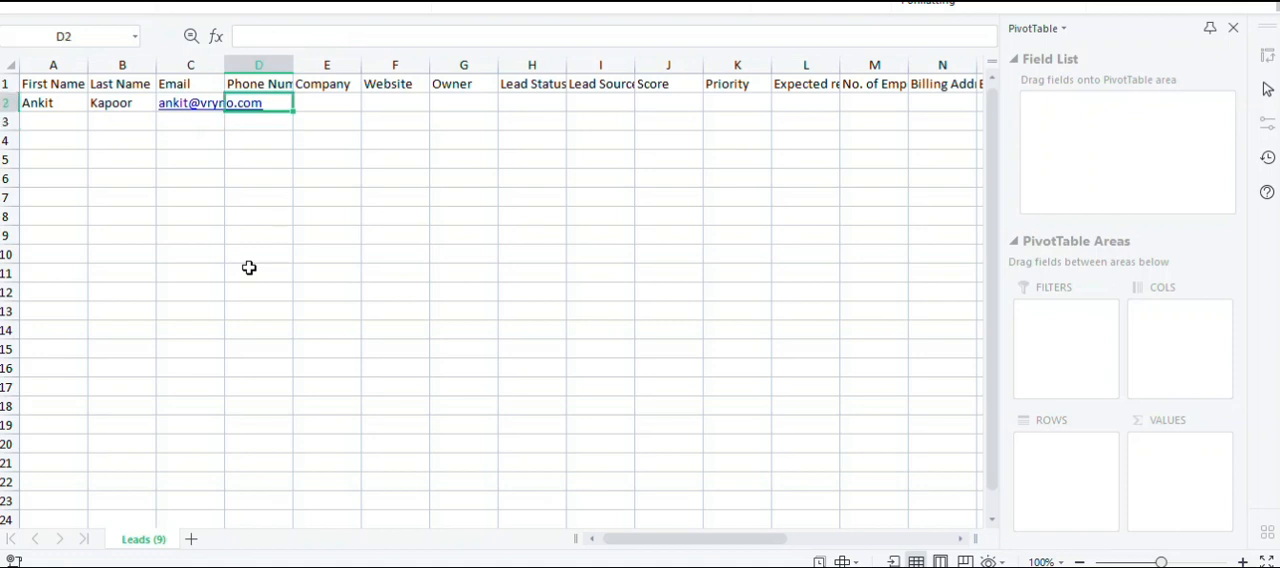
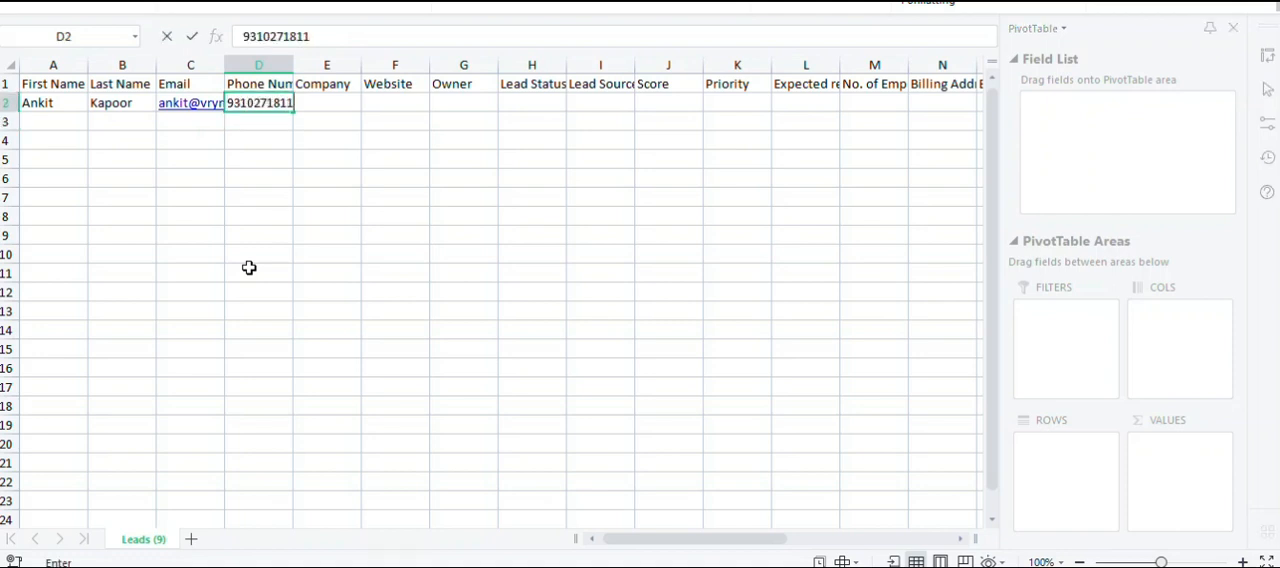
Enter the lead's phone number and the company Vryno in row 2.
key(Tab)
text(Vryno)
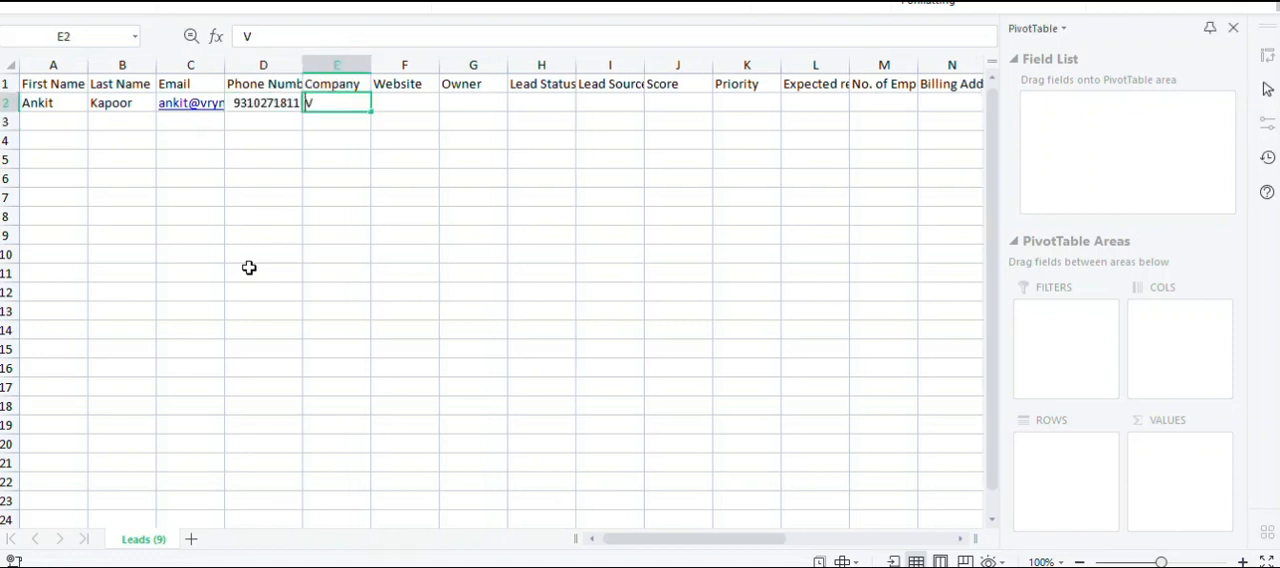
key(Tab)
key(Tab)
key(Tab)
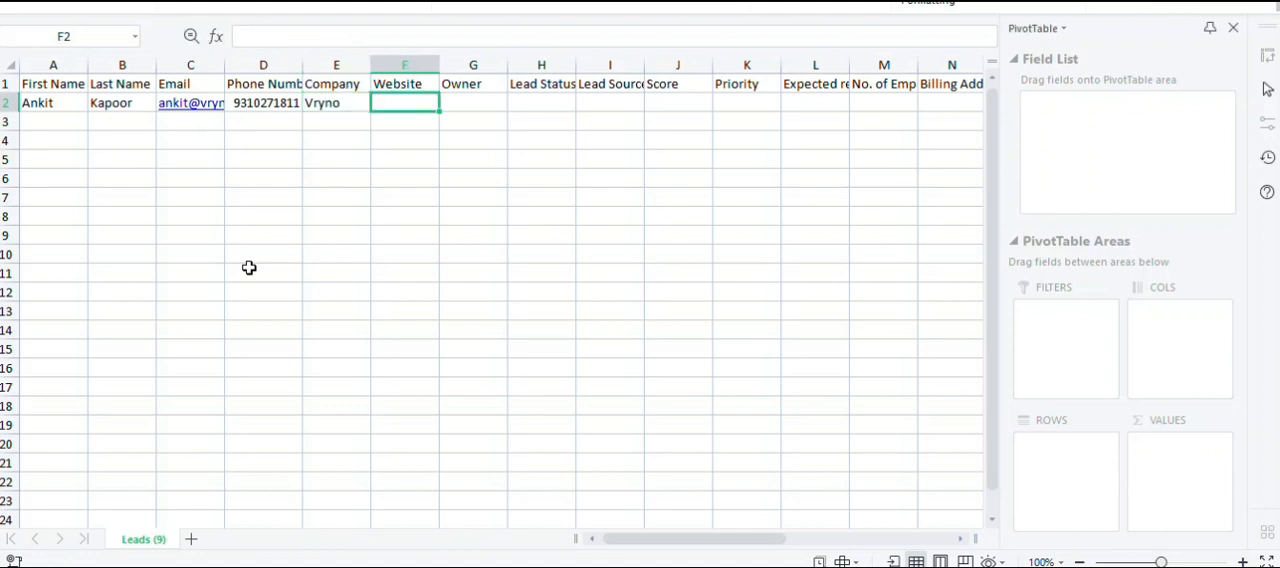
Switch to the CRM and look up the available Lead Status options on the lead creation form.
key(alt+Tab)
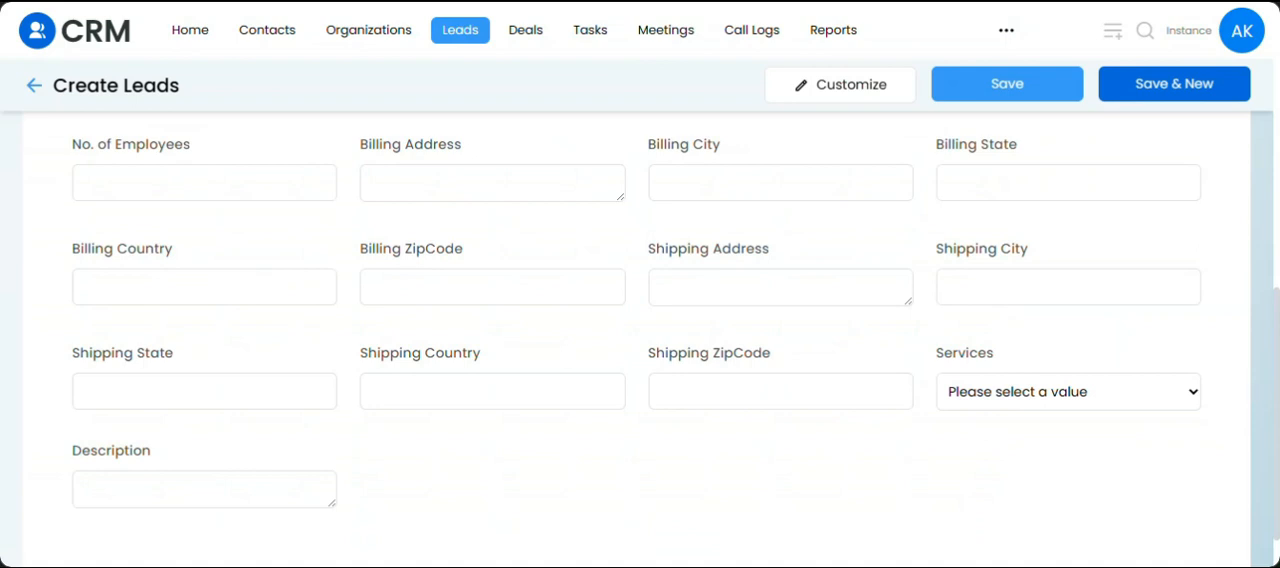
drag(1277, 313, 1275, 142)
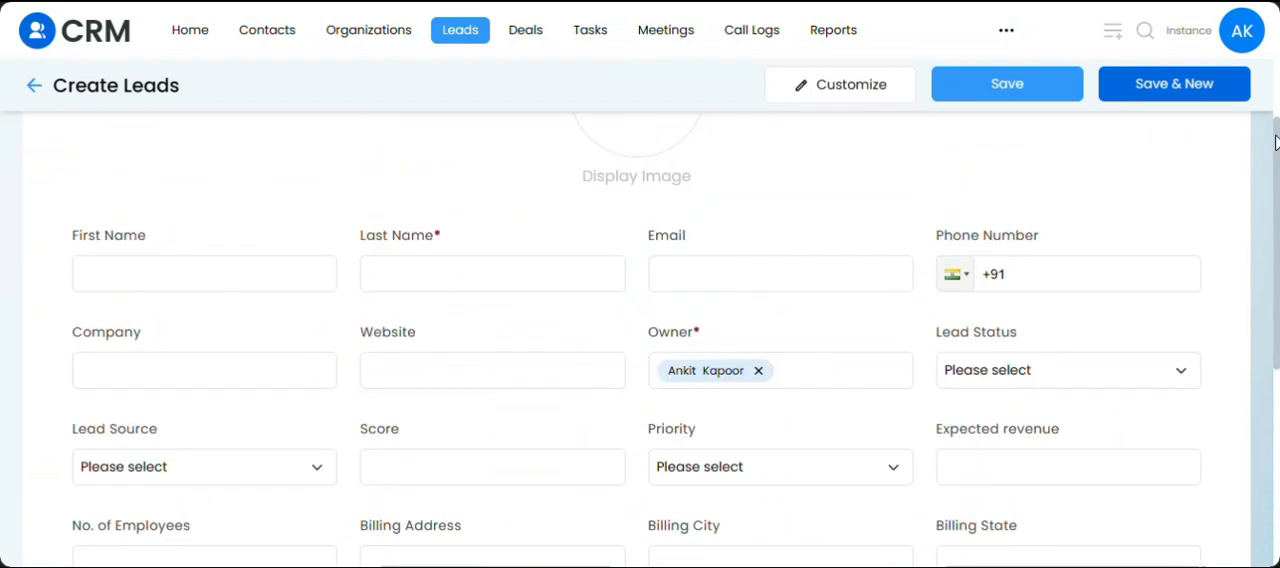
click(1042, 374)
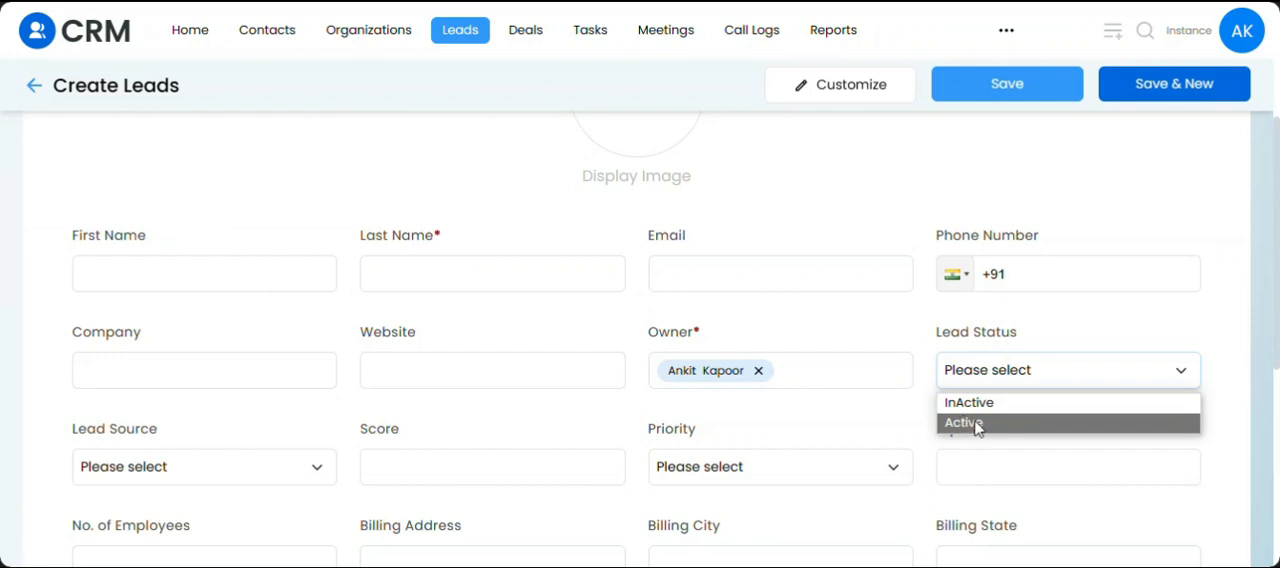
Switch to the leads spreadsheet and enter Active as the Lead Status in row 2.
key(alt+Tab)
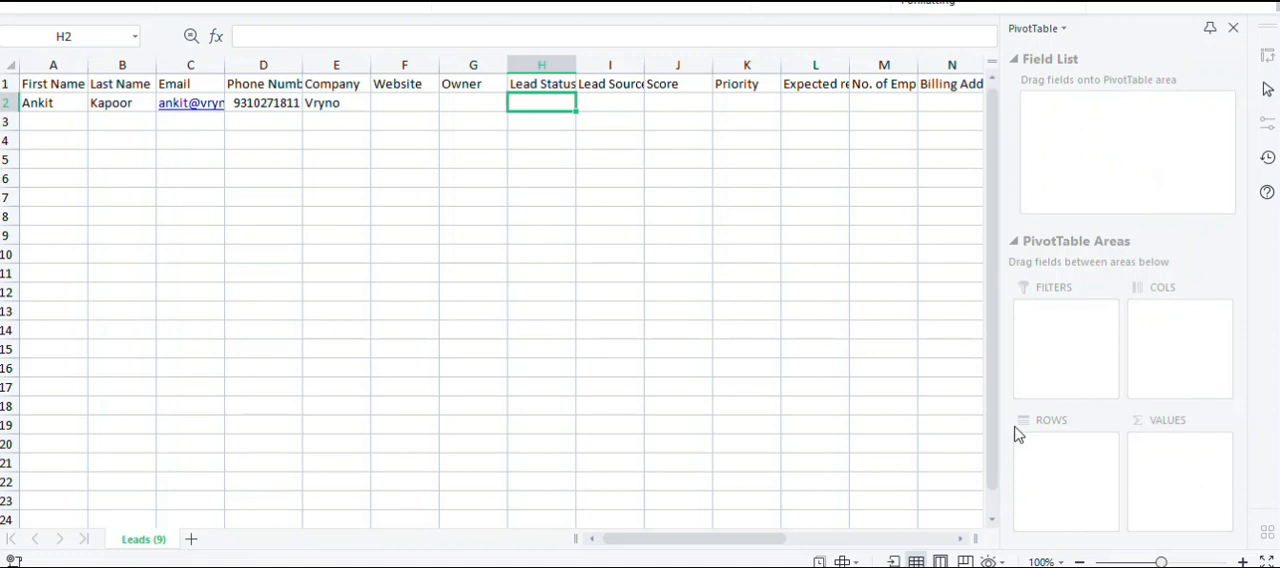
text(Active)
key(BackSpace)
key(BackSpace)
text(c)
key(BackSpace)
text(ve)
key(Tab)
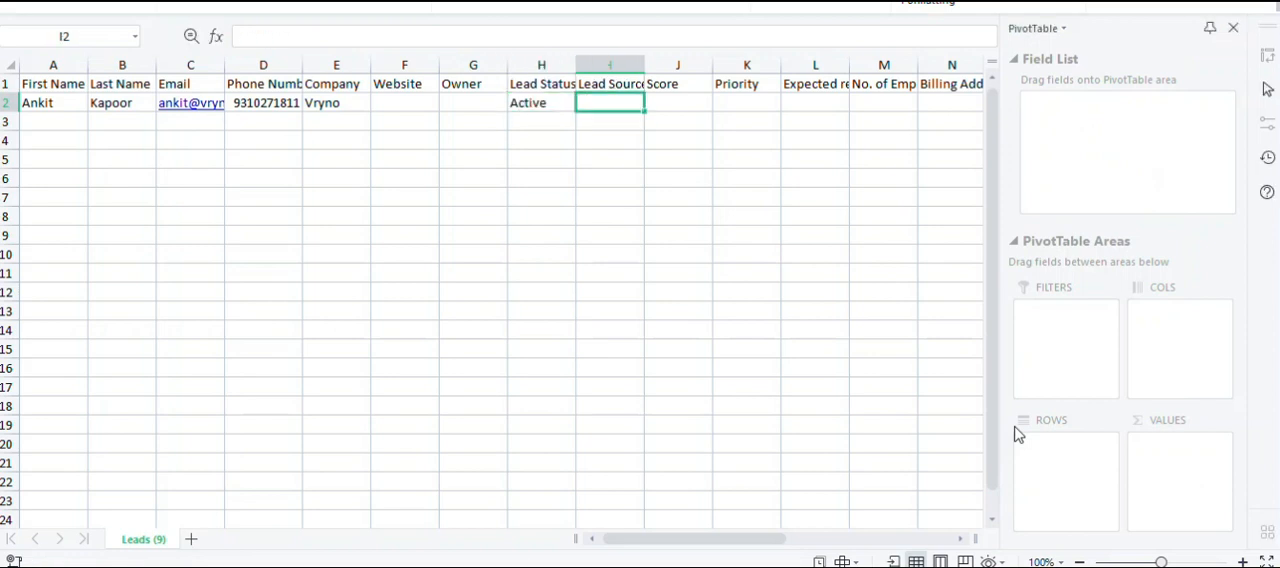
Enter Facebook as the Lead Source in row 2.
key(alt+Tab)
key(alt+Tab)
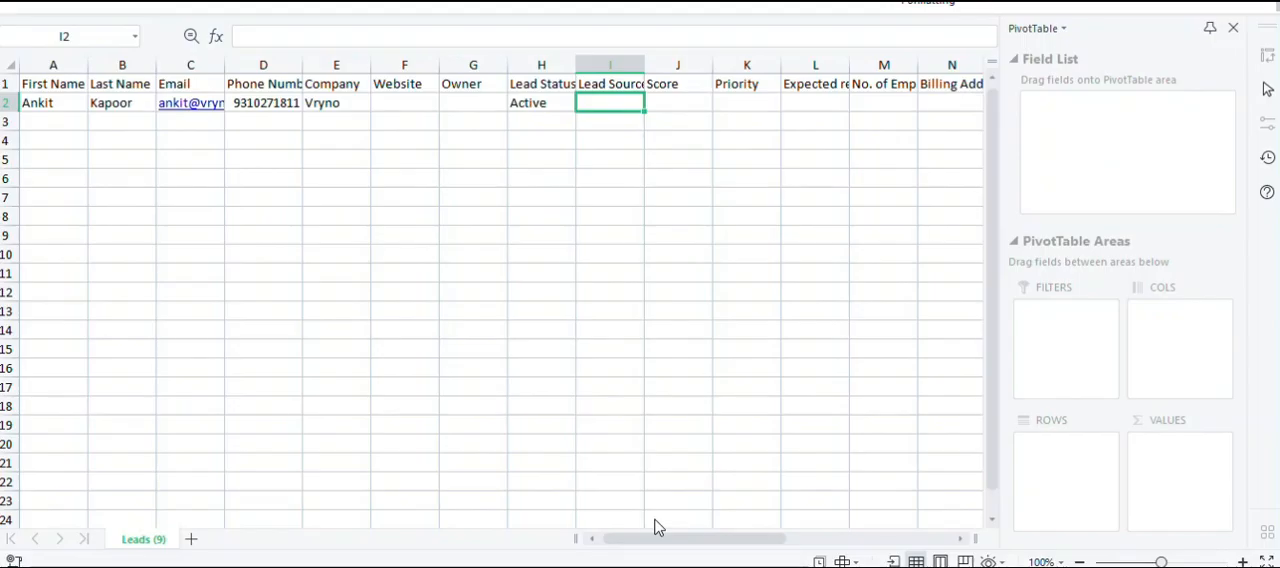
text(Facebook)
key(Tab)
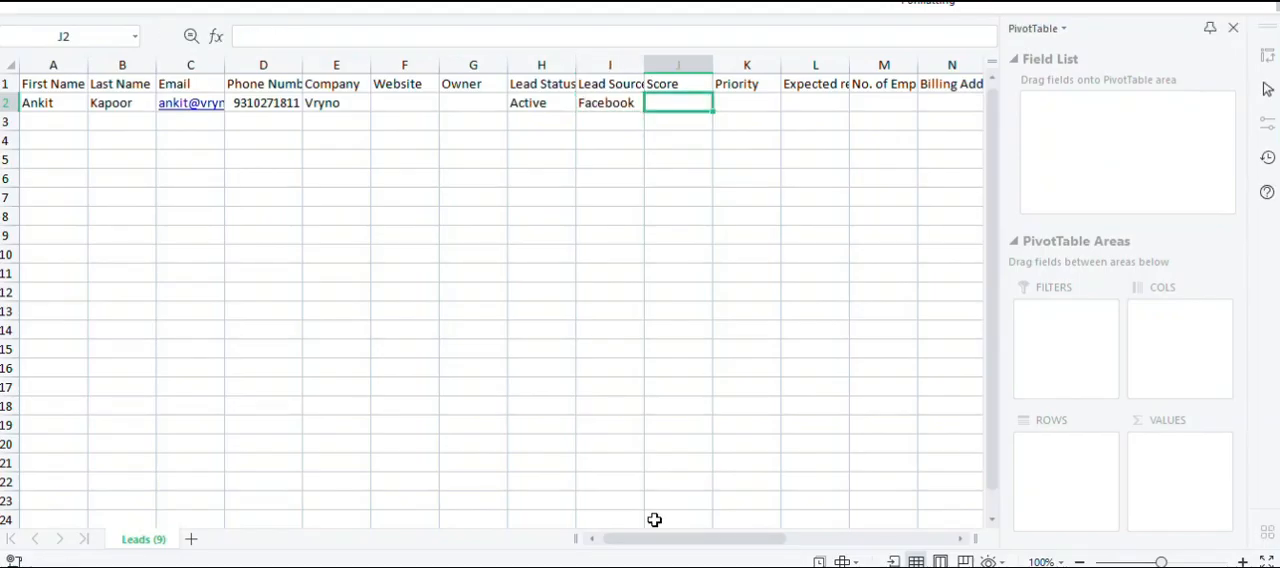
Go to the empty Services cell X2 in the lead's row.
key(Tab)
key(Tab)
key(Tab)
key(Tab)
key(Tab)
key(Tab)
key(Tab)
key(Tab)
key(Tab)
key(Tab)
key(Tab)
key(Tab)
key(Tab)
key(Tab)
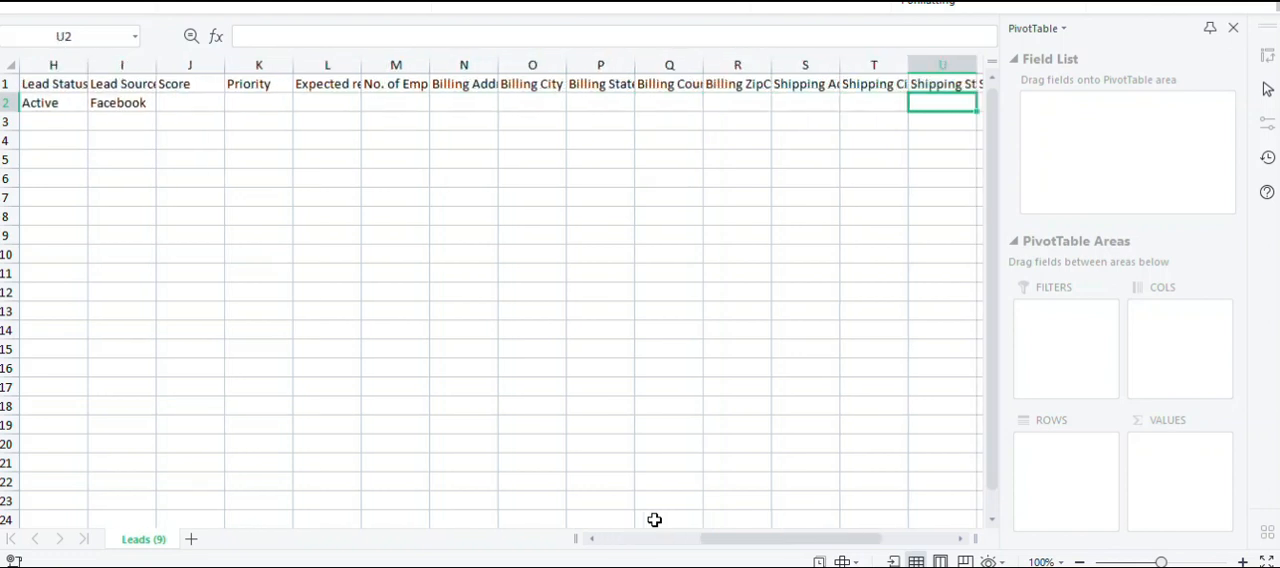
key(Tab)
key(shift+Tab)
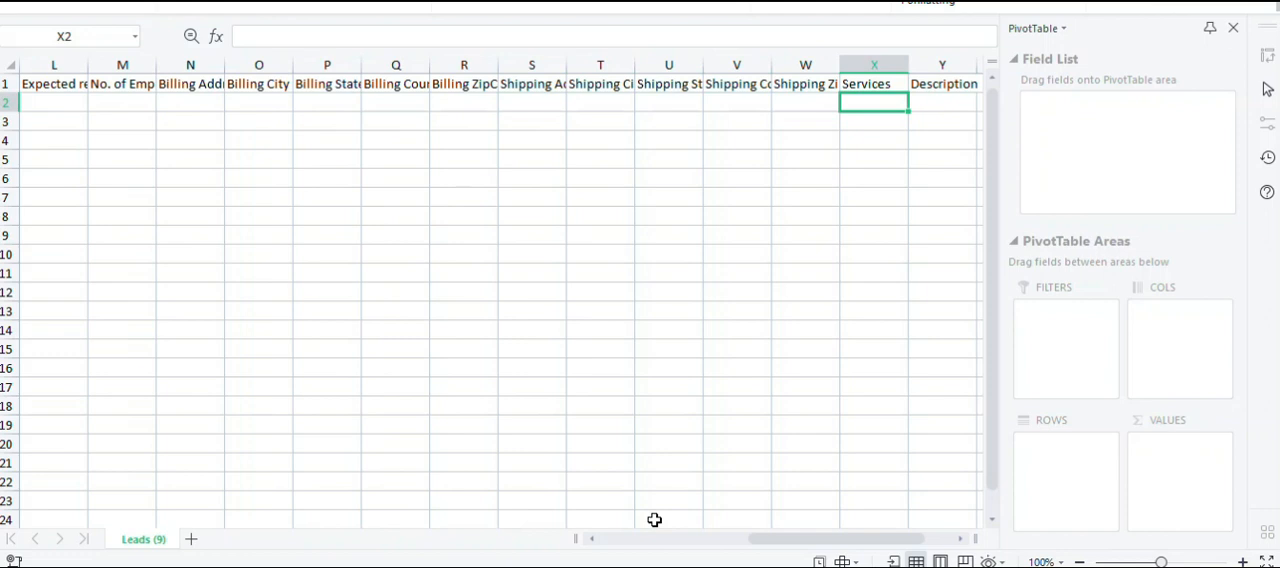
Switch to the CRM and select Consultation, Migration and Support as Services on the lead form, reopening the choices for review.
key(alt+Tab)
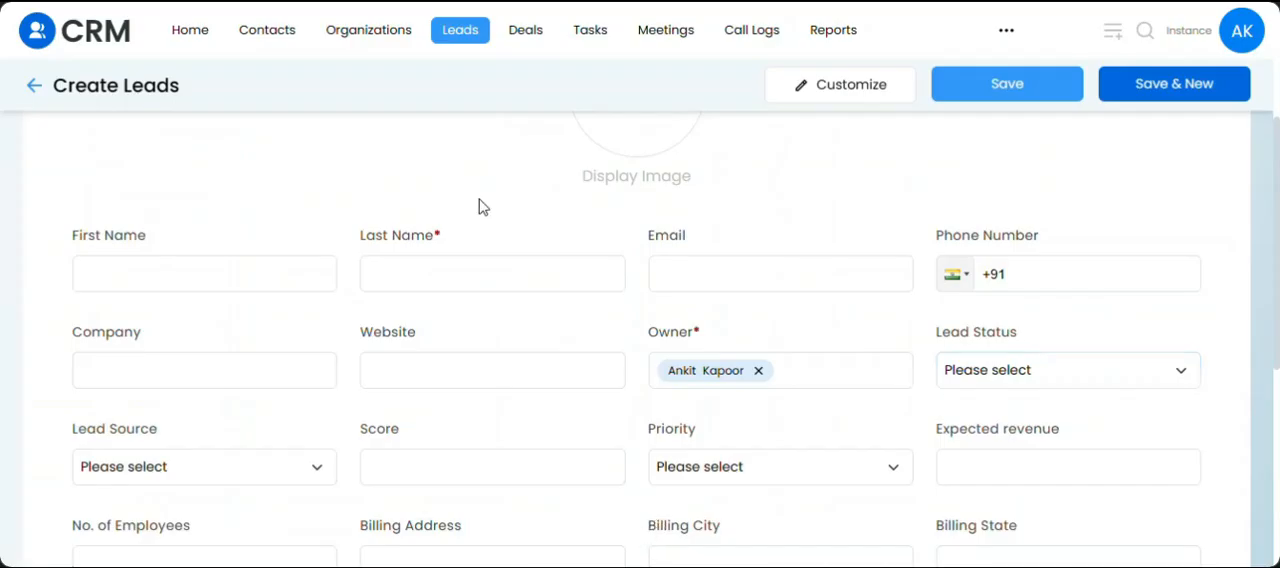
scroll(479, 206, down, 5)
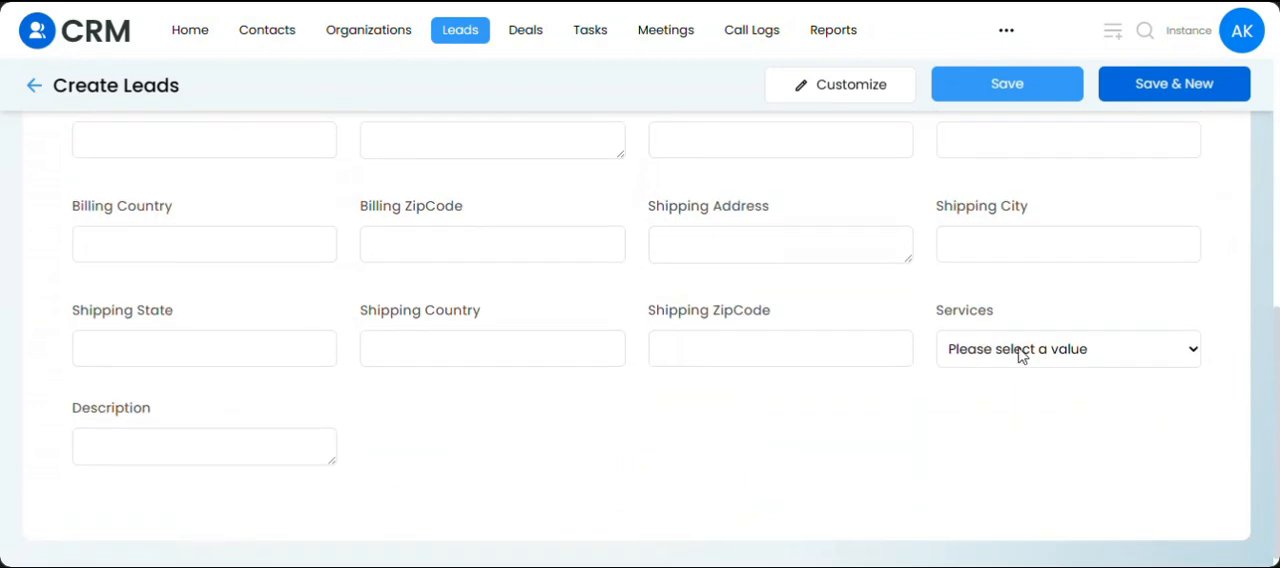
click(1020, 355)
click(1008, 379)
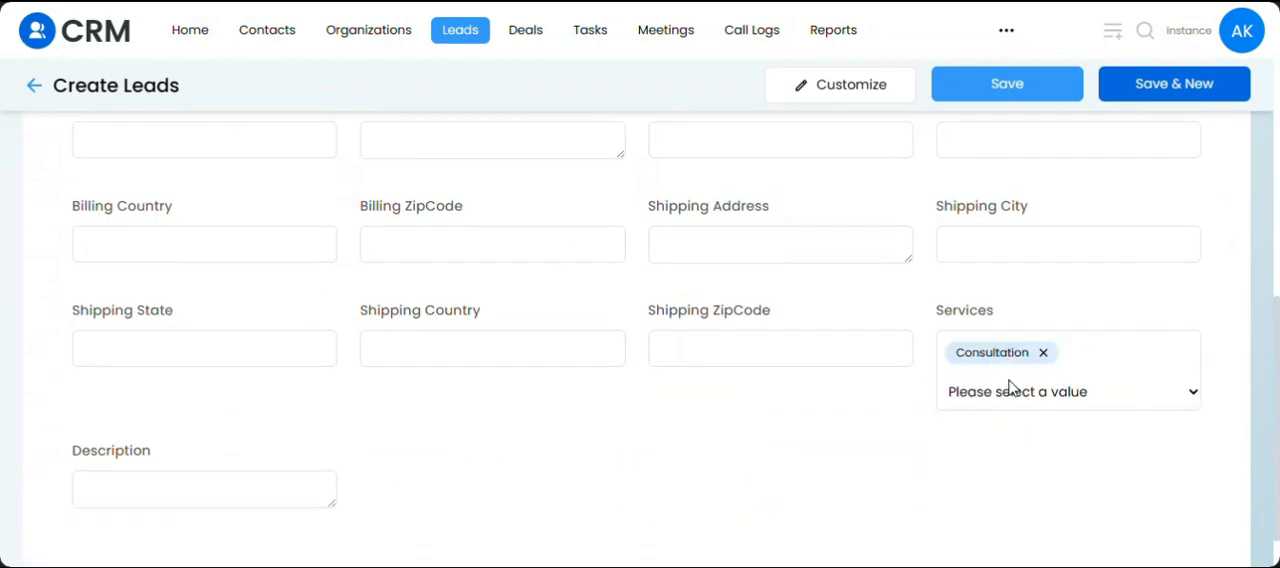
click(1058, 398)
click(1049, 442)
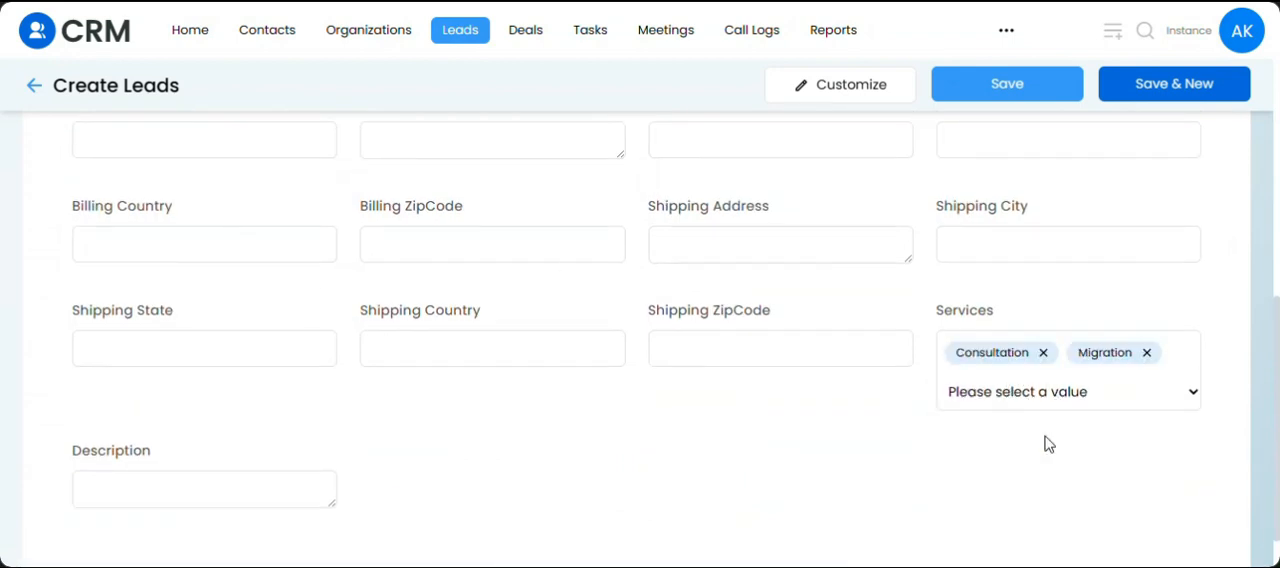
click(1003, 401)
click(992, 462)
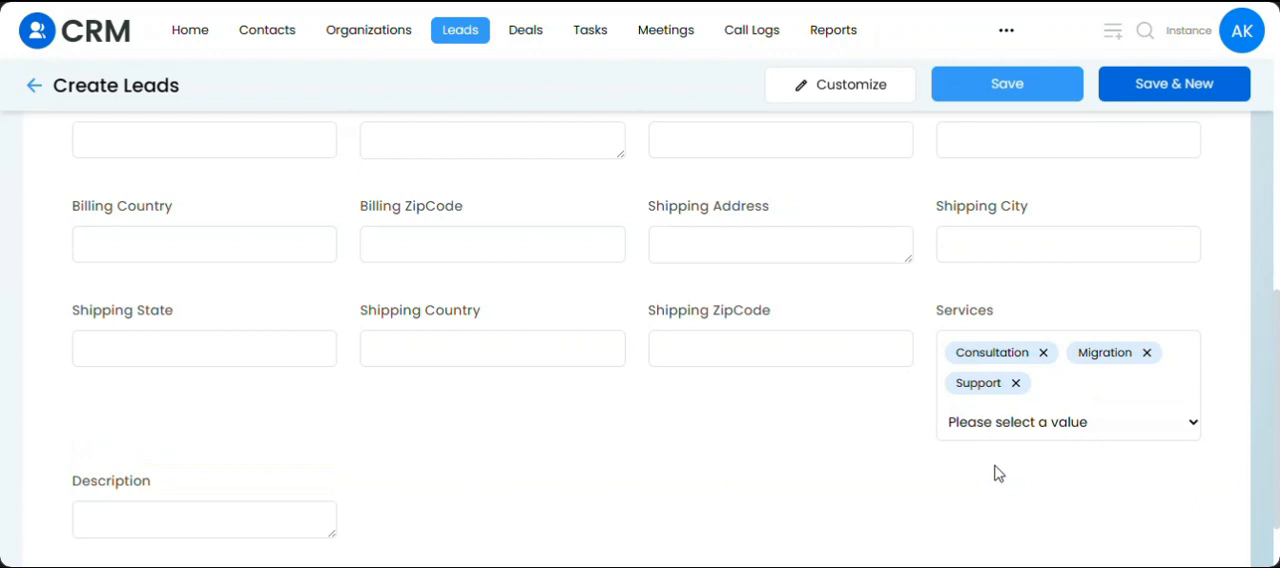
click(996, 424)
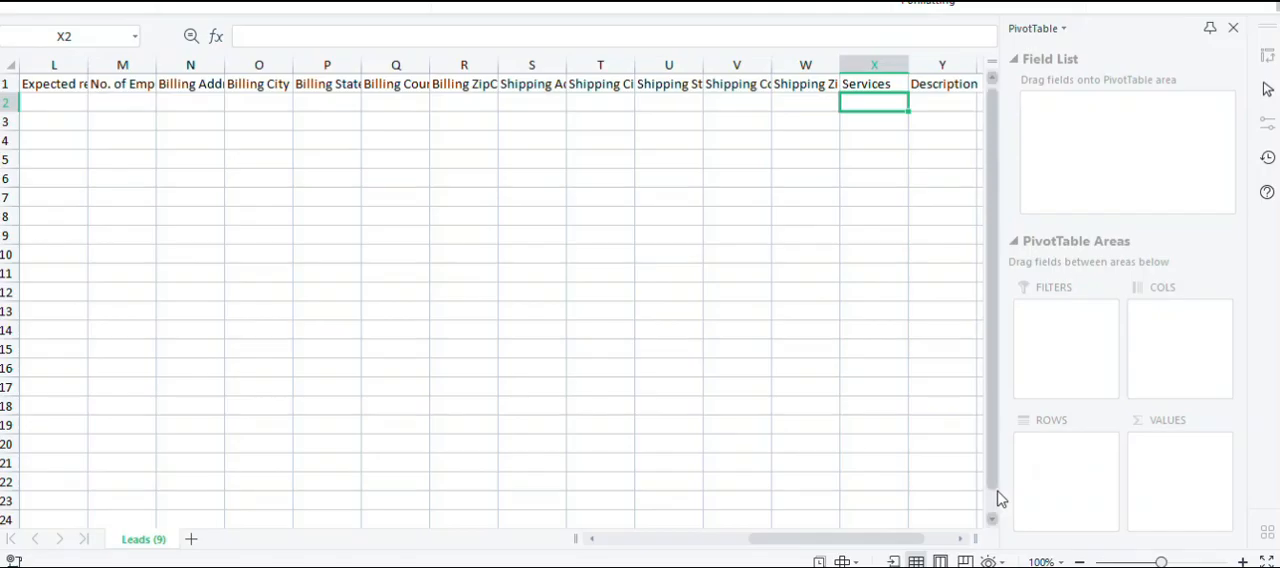
Switch to the leads spreadsheet and enter "Migration, Support", including the quotation marks, as the Services value in row 2.
text("Migra)
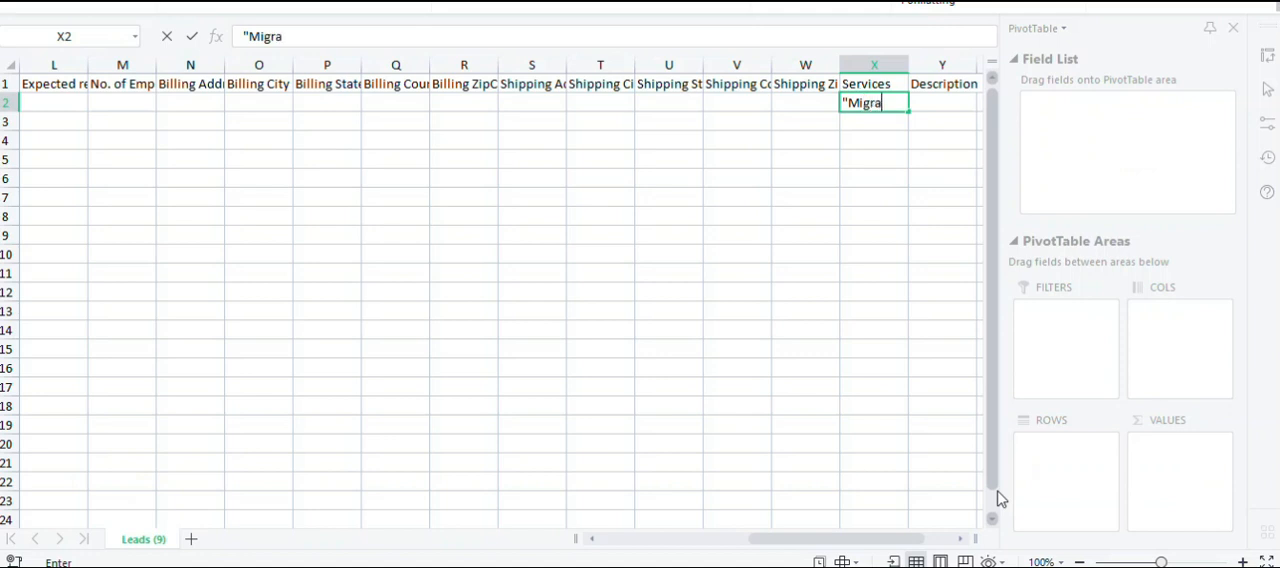
text(tion, Support")
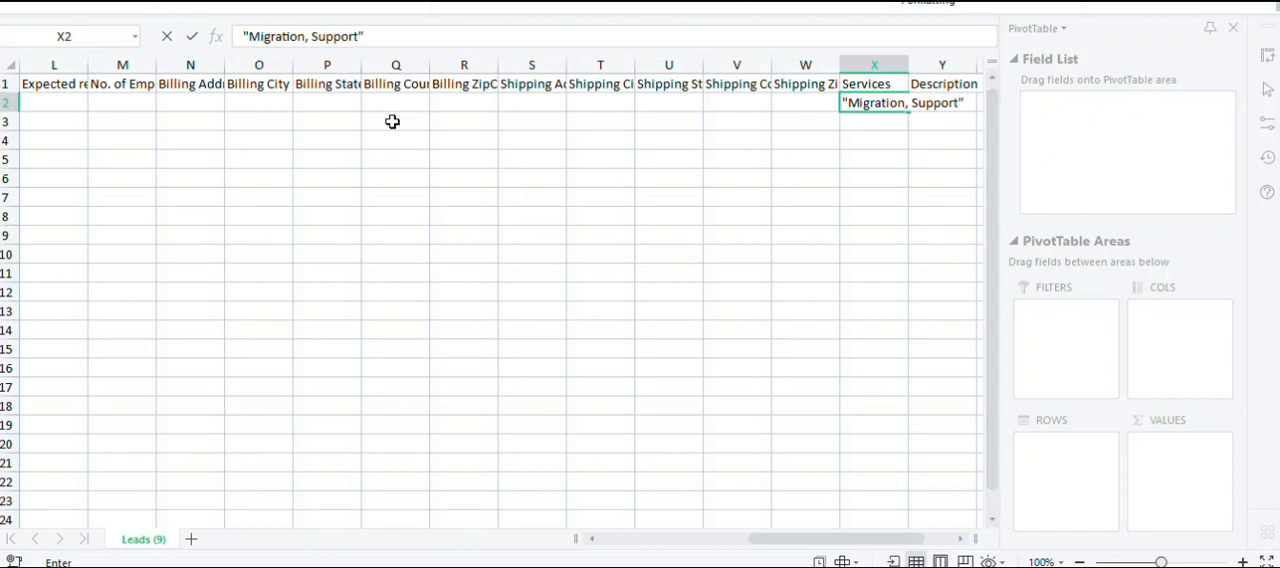
Check the full quoted Services text in row 2 and commit the cell entry.
double_click(315, 40)
click(315, 40)
drag(391, 40, 236, 36)
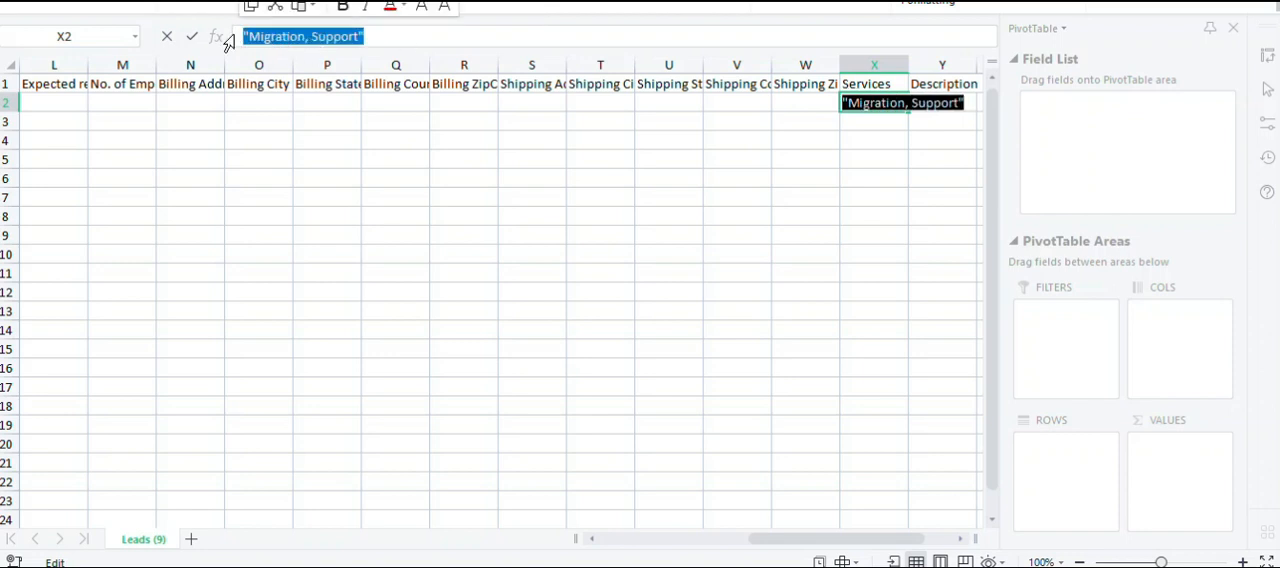
click(428, 101)
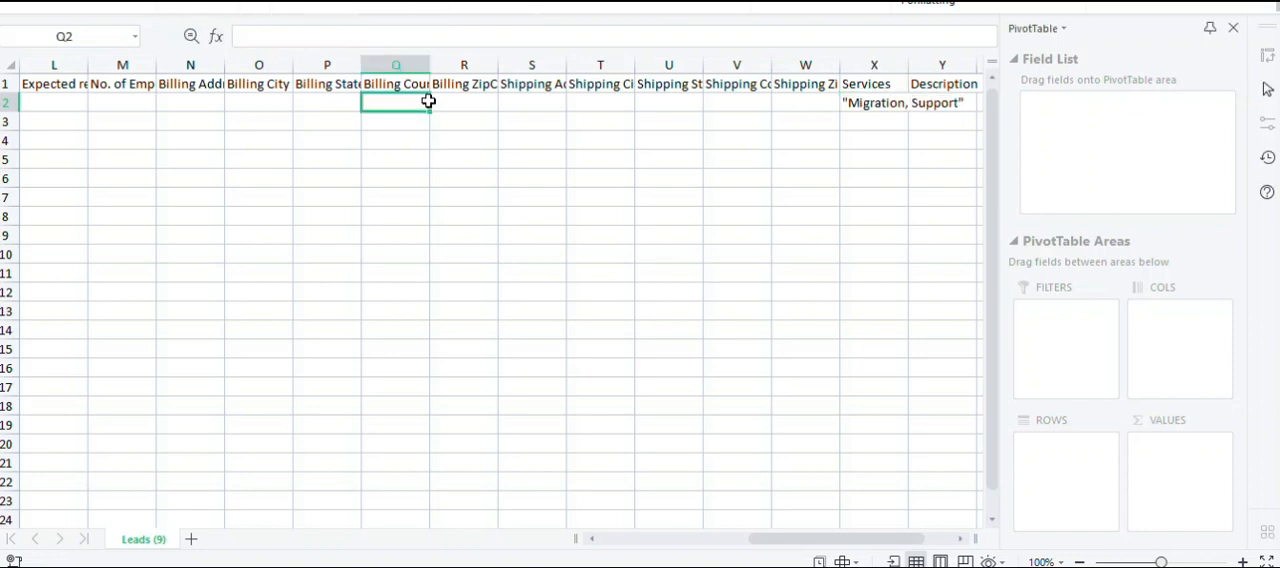
Enter the owner's full name in the Owner cell of row 2 and fit the column width to it.
key(Left)
key(Left)
key(Left)
key(Left)
key(Left)
key(Left)
key(Left)
key(Left)
key(Left)
key(Left)
key(Left)
key(Left)
key(Left)
key(Left)
key(Left)
key(Left)
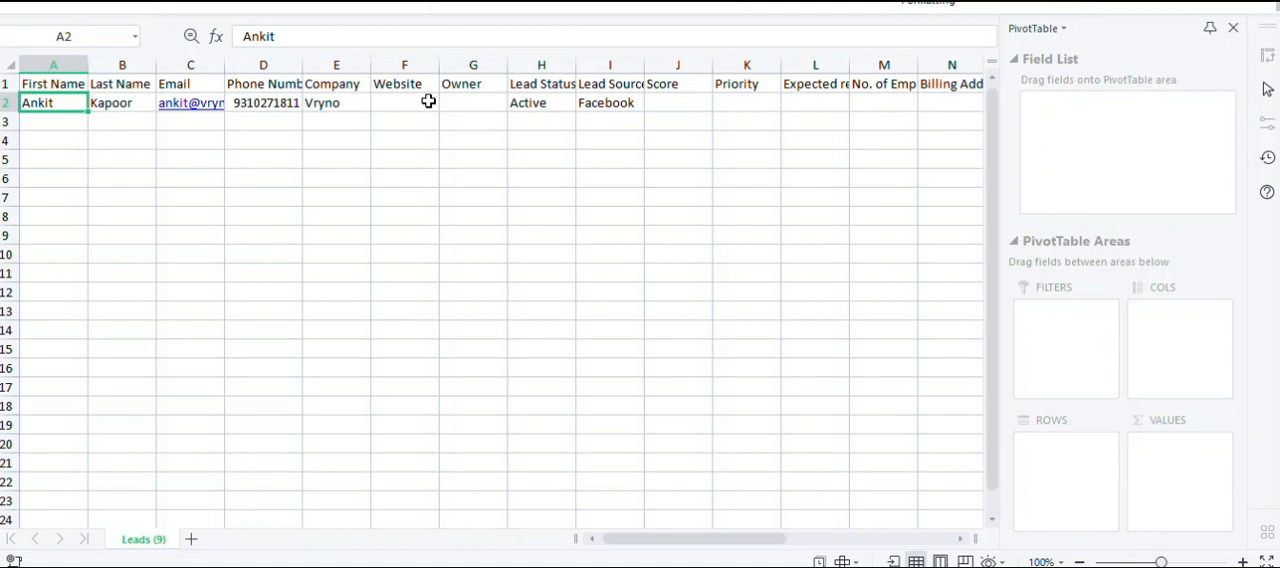
key(Right)
key(Right)
key(Right)
key(Right)
key(Right)
key(Right)
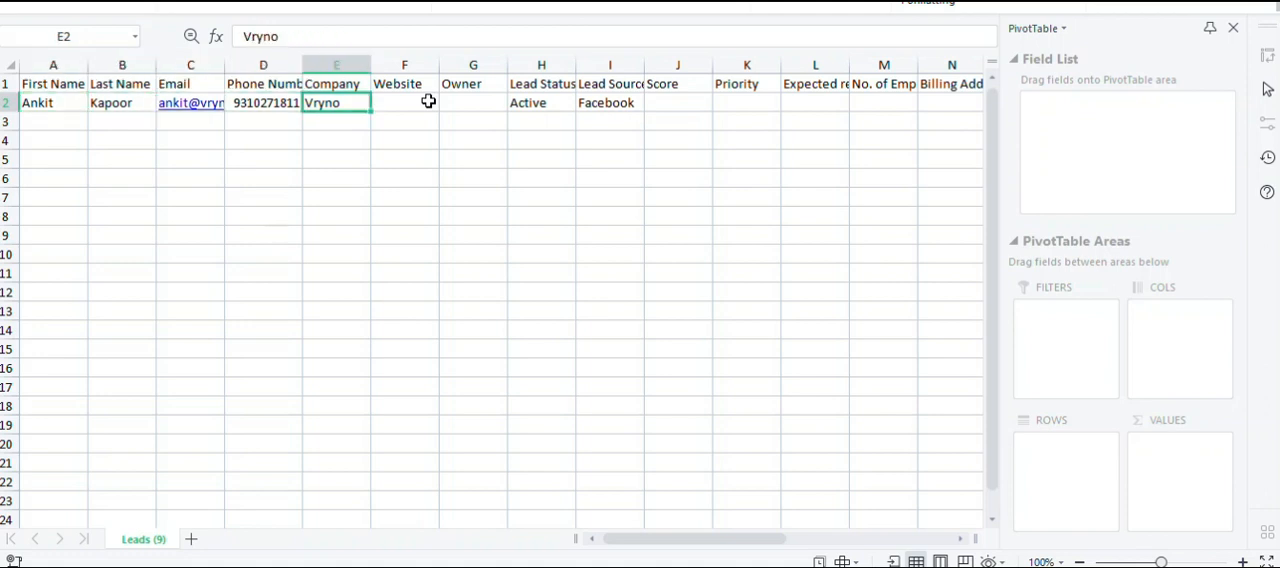
key(Return)
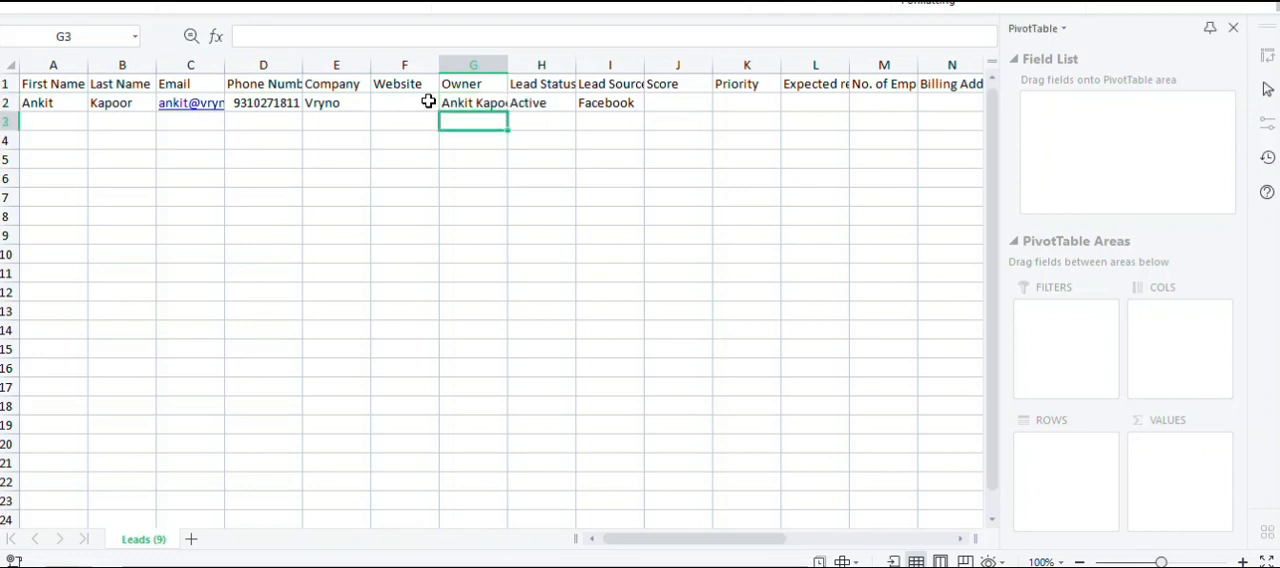
double_click(507, 60)
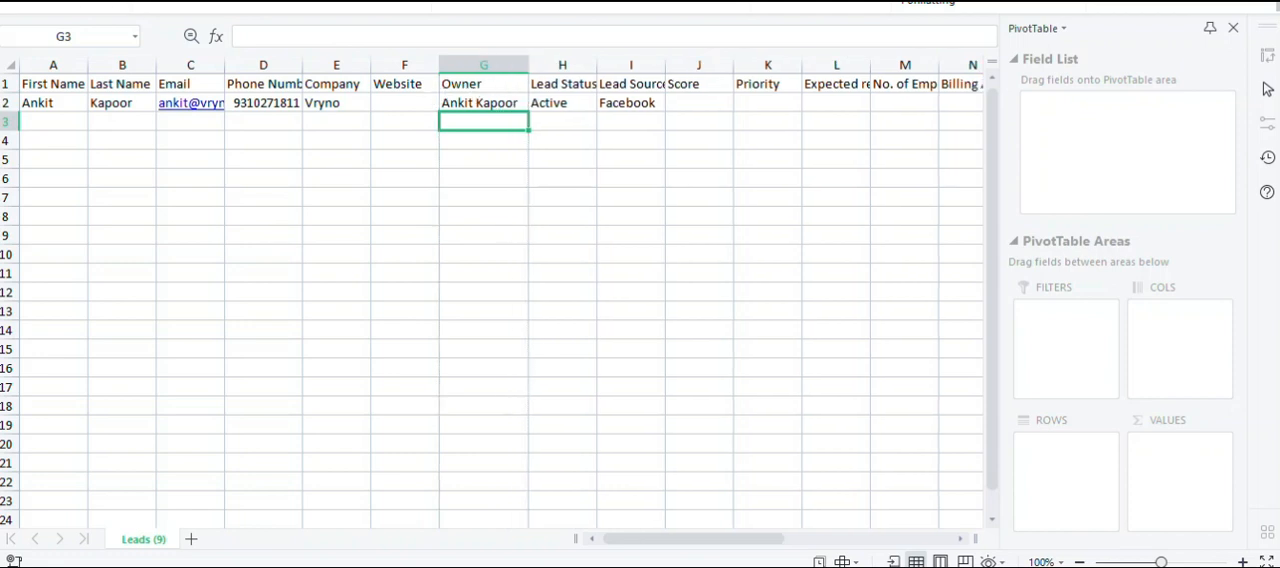
Save the leads sheet as a comma-delimited CSV named Leads (9), replacing the existing file.
key(alt+f)
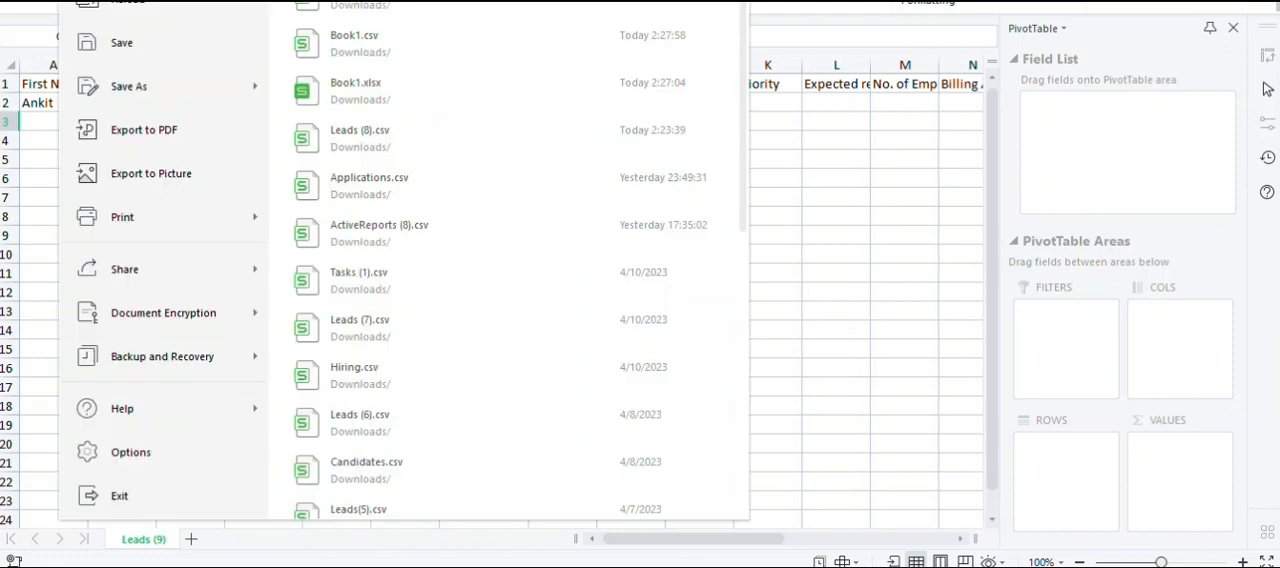
click(165, 90)
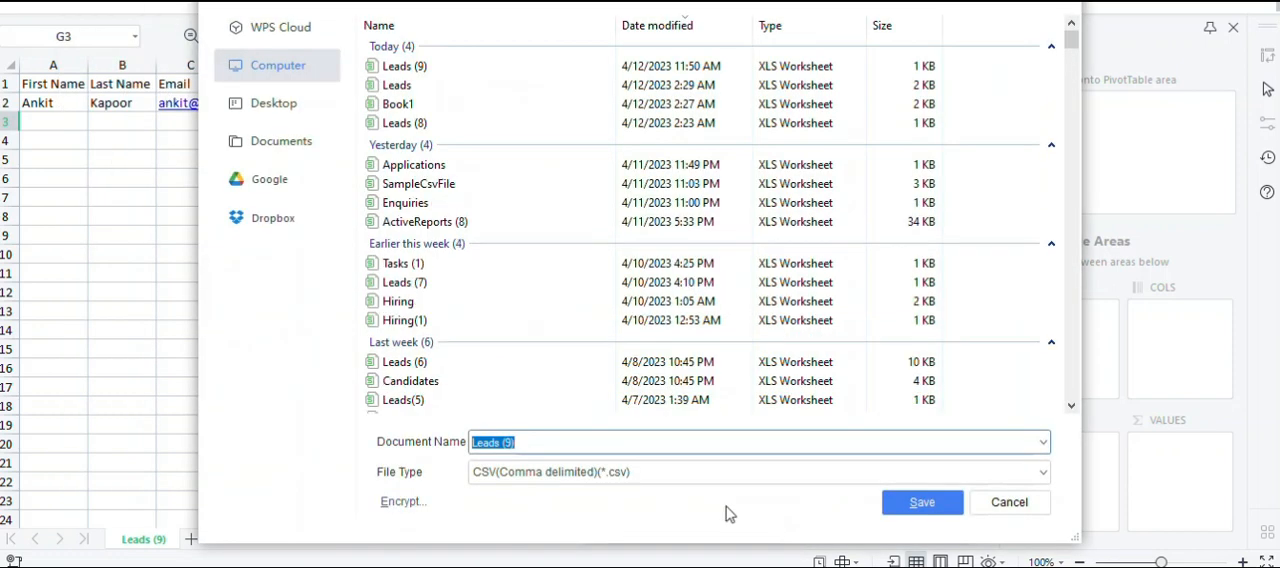
click(933, 513)
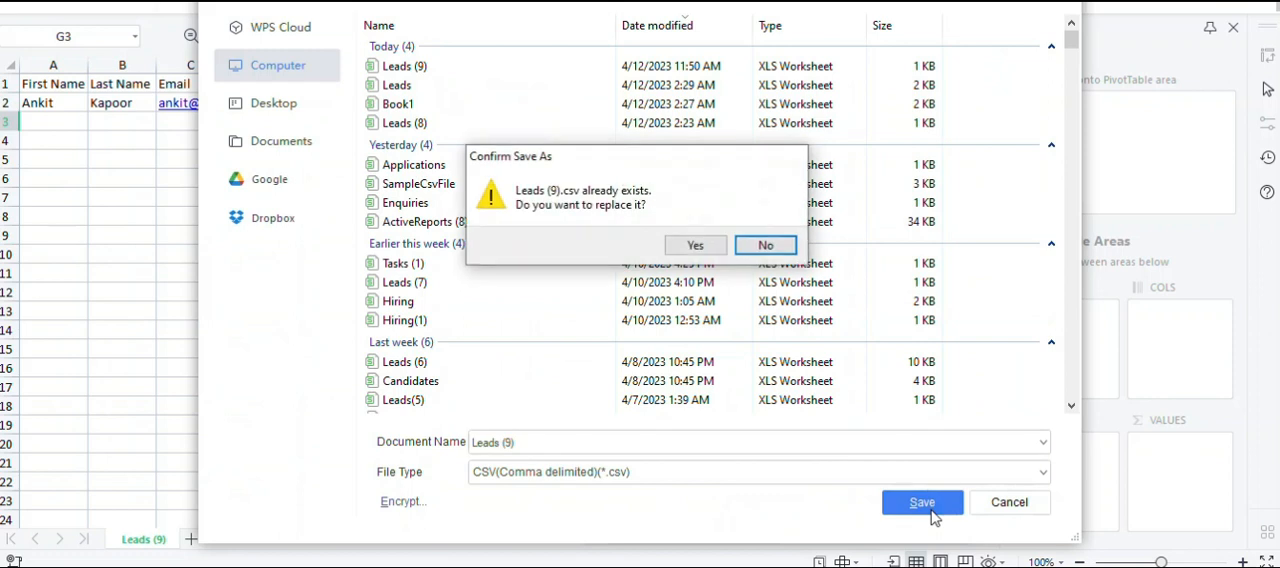
click(690, 246)
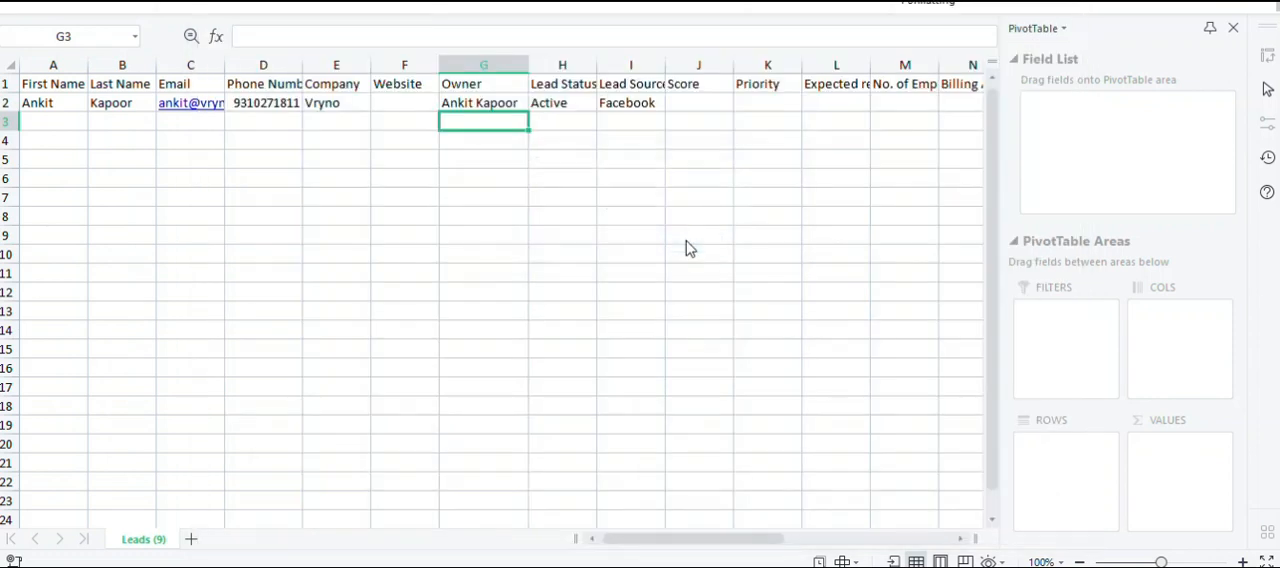
Switch to the CRM, leave the lead creation form and open the Import Leads page.
click(688, 309)
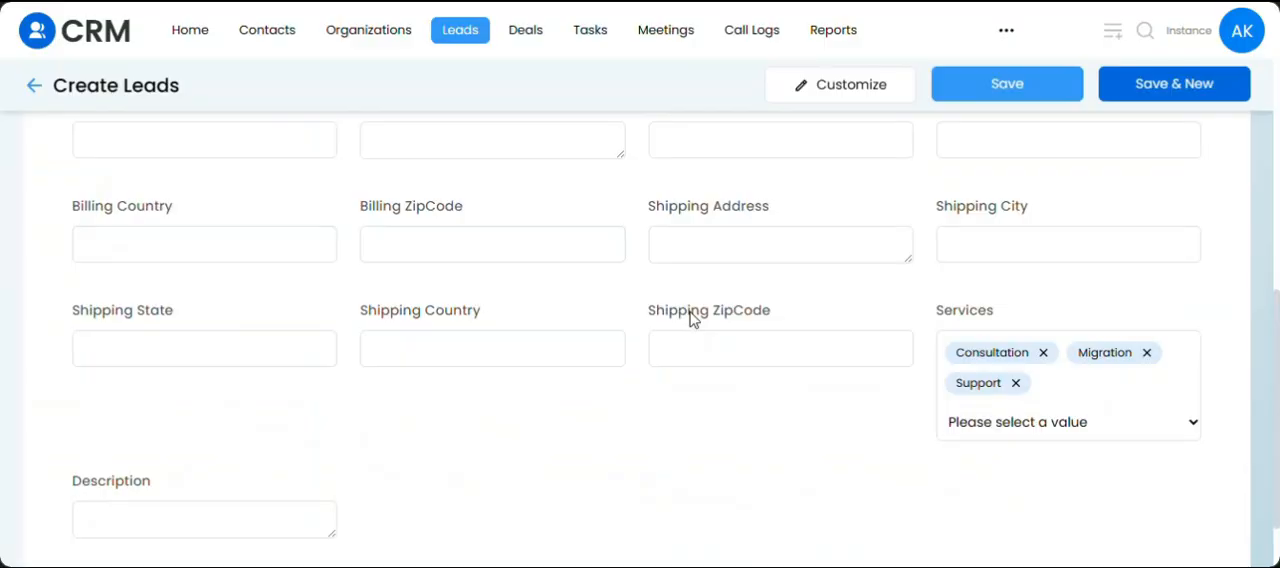
click(34, 87)
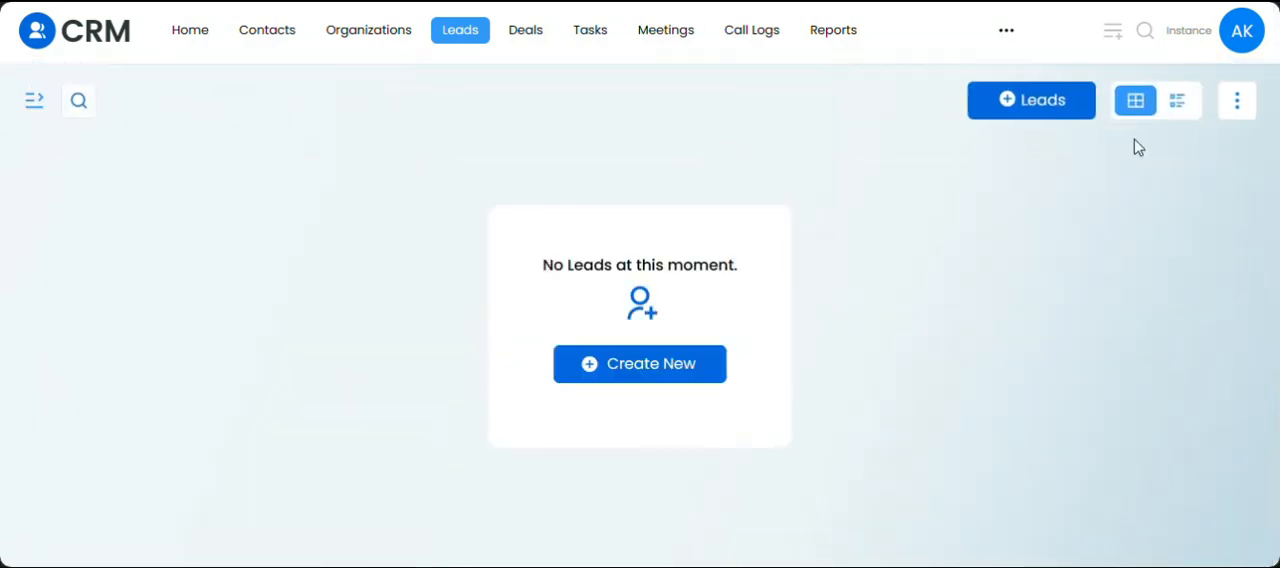
click(1236, 104)
click(1168, 145)
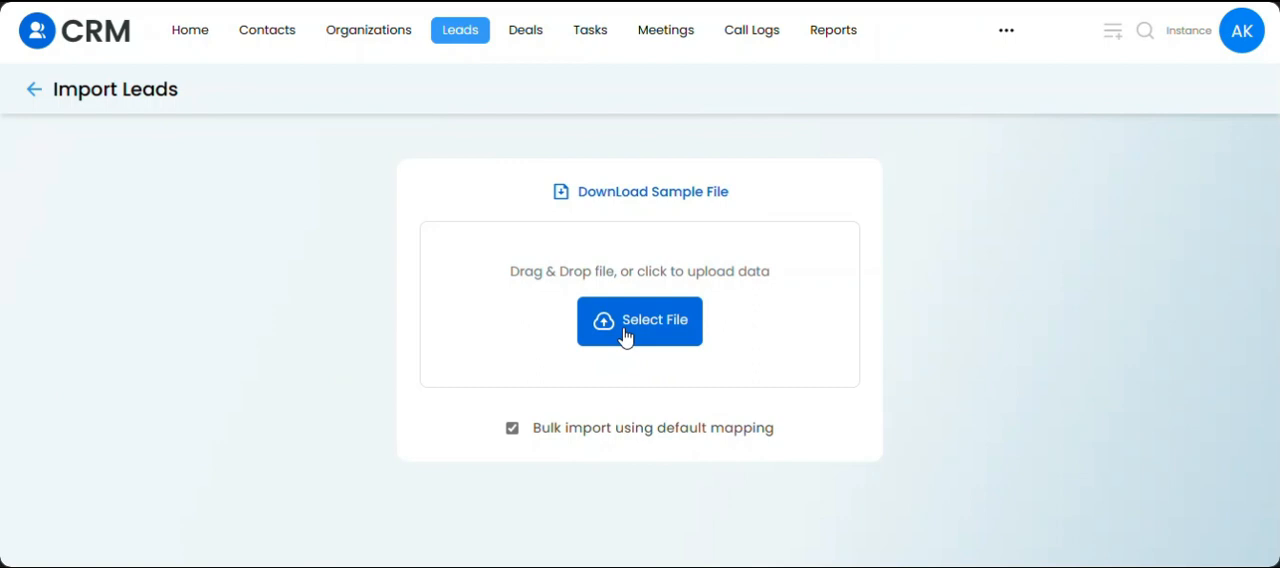
Turn off bulk import using default mapping, upload Leads (9).csv and continue to the import options.
click(511, 430)
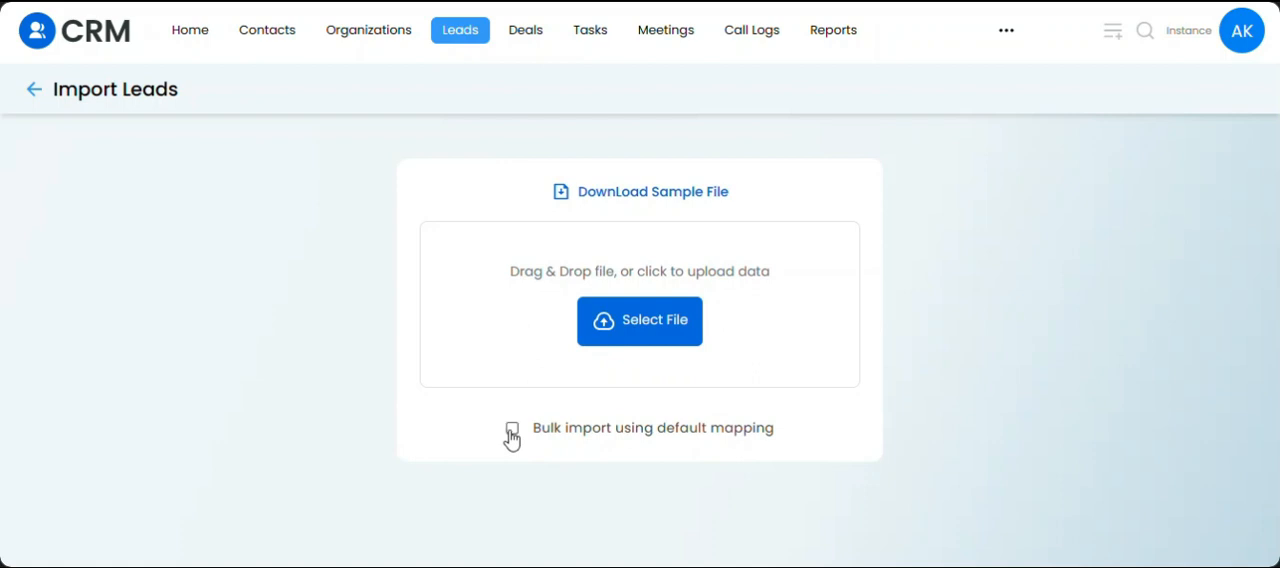
click(631, 318)
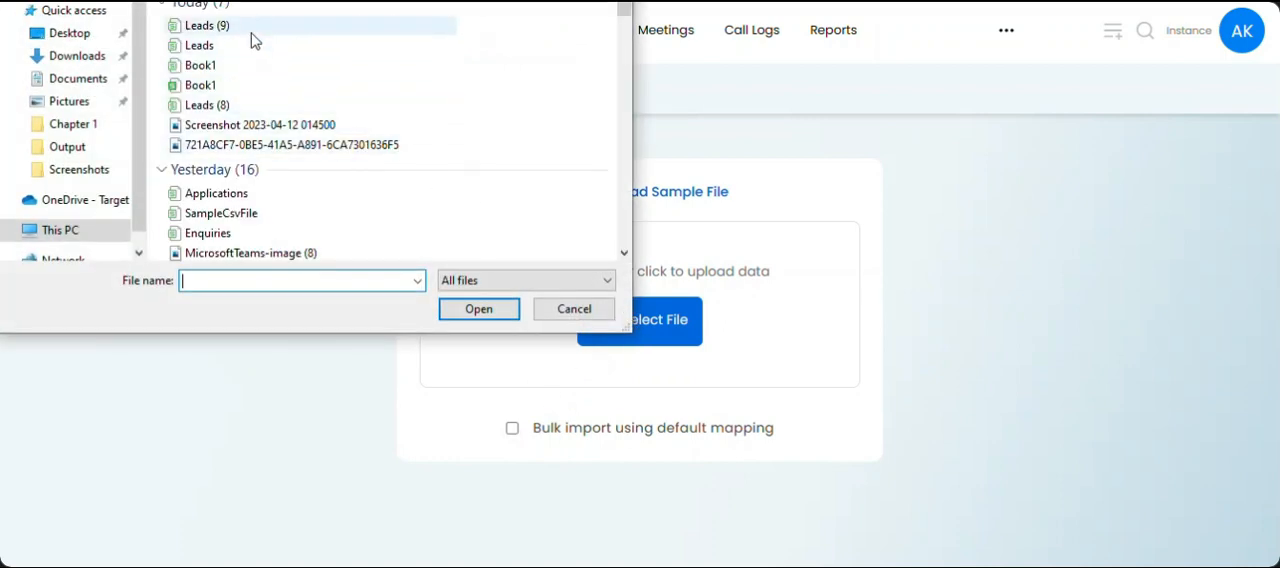
double_click(250, 30)
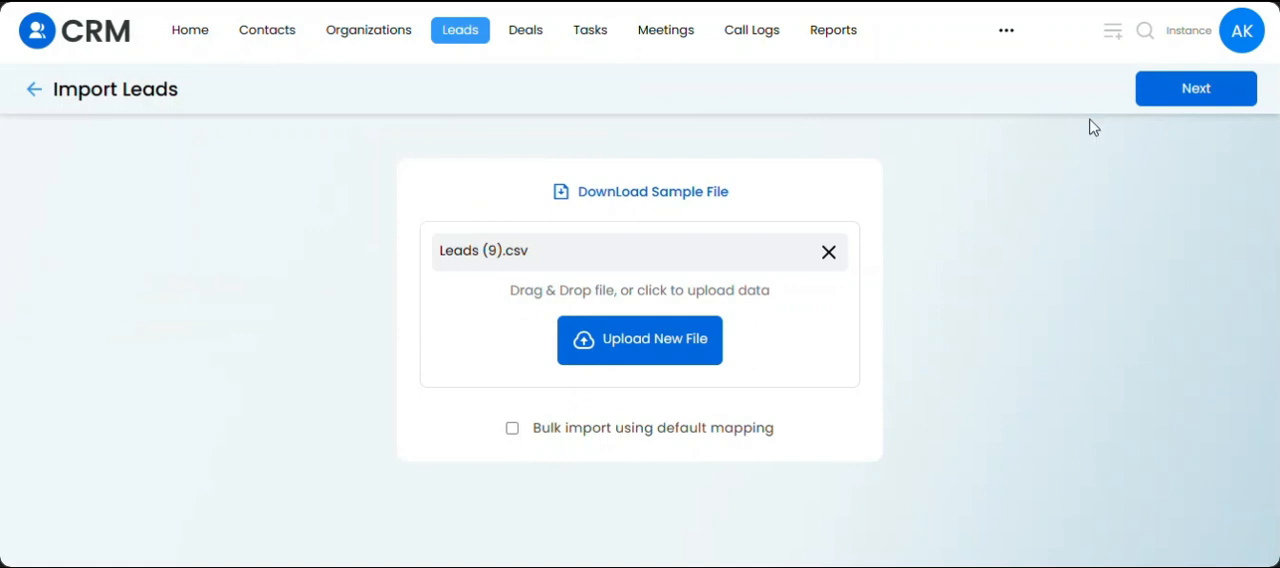
click(1187, 100)
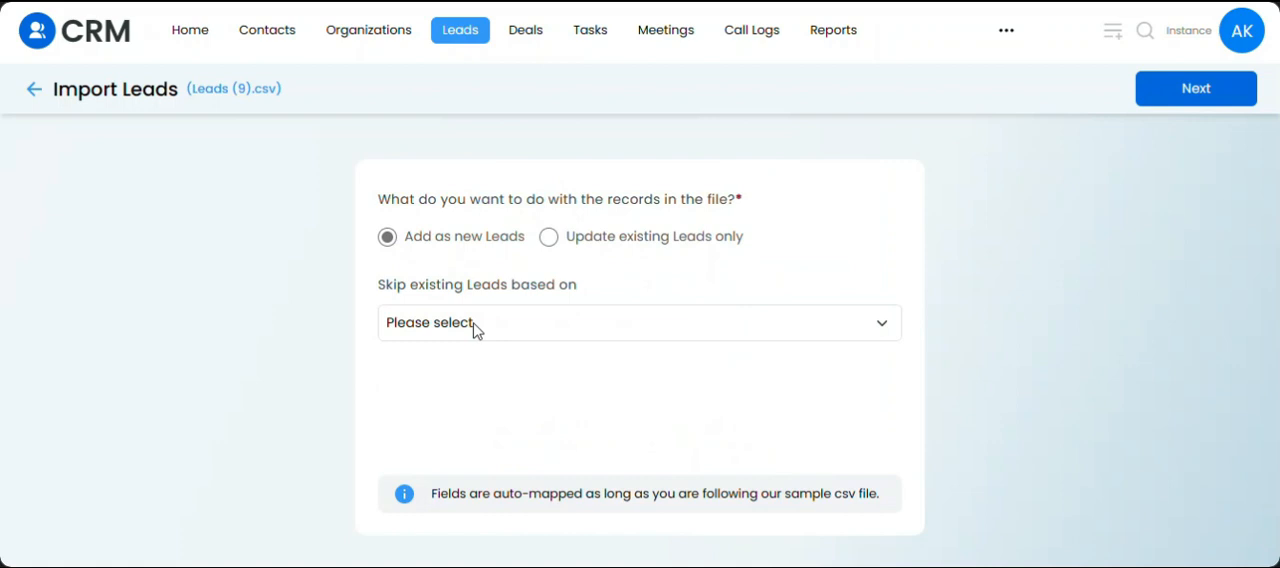
Set the import to skip existing leads based on Email.
click(474, 330)
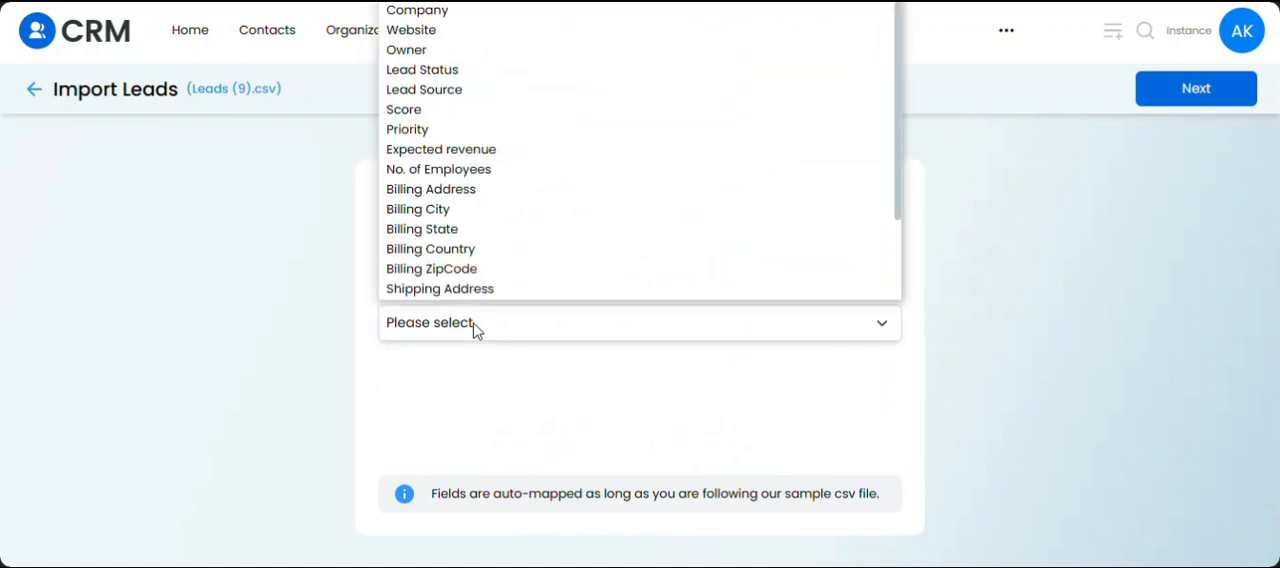
key(Down)
key(Down)
key(Down)
key(Return)
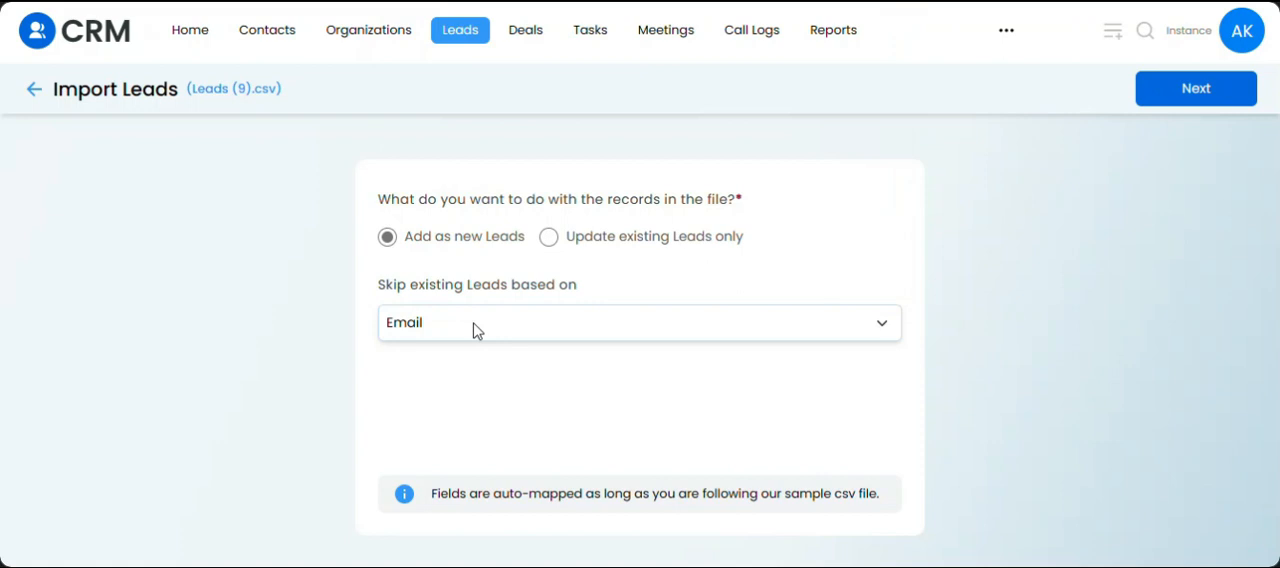
click(1007, 329)
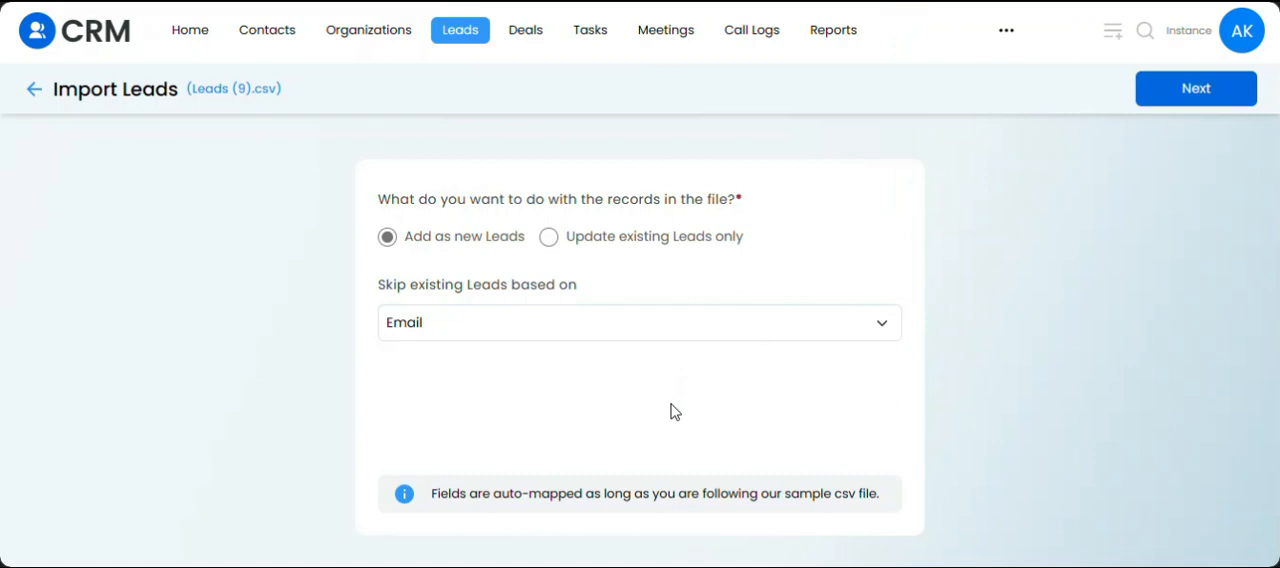
Try to save the bulk import mapping under the name "Lead Addition (Skip Email)", and close the naming dialog.
click(1195, 89)
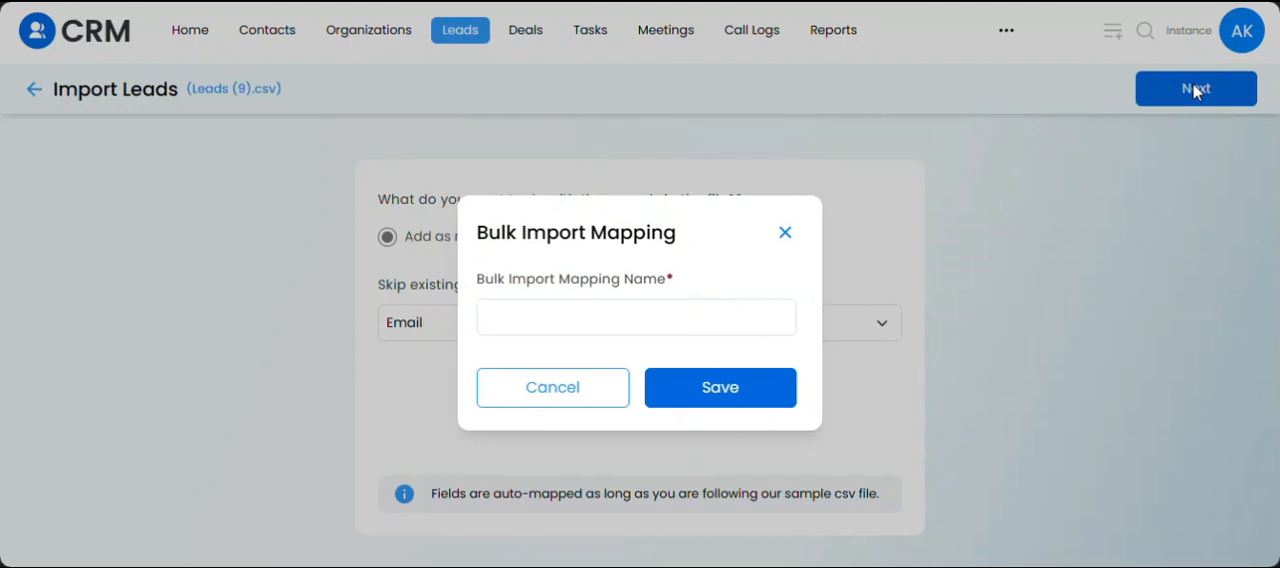
click(552, 332)
text(Email)
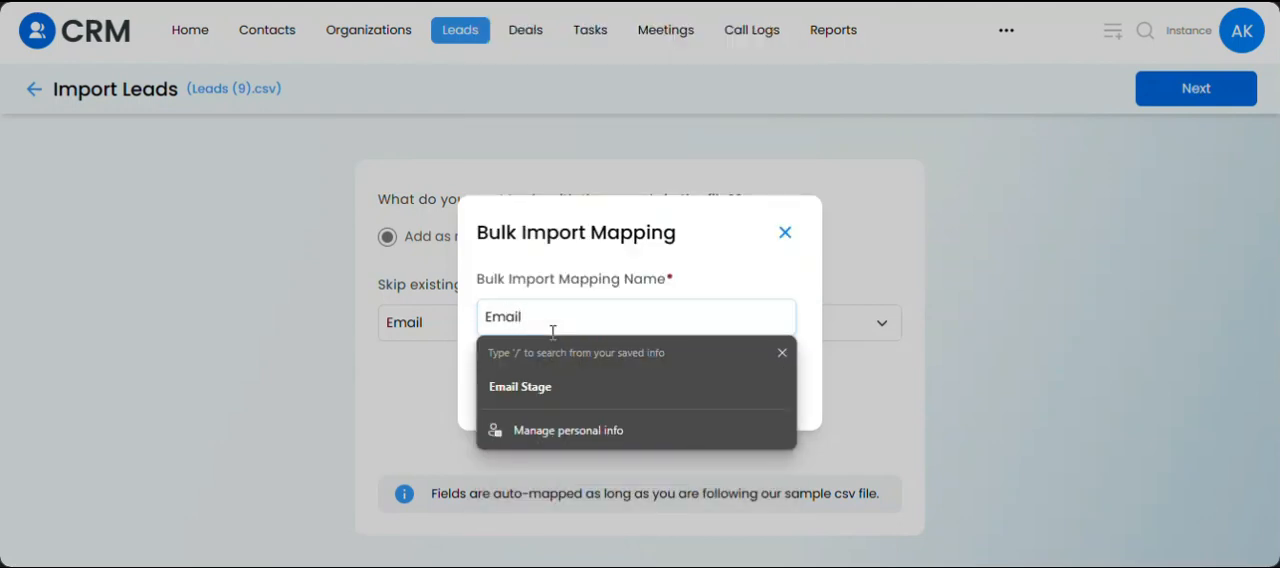
key(BackSpace)
key(BackSpace)
key(BackSpace)
key(BackSpace)
text(Lea)
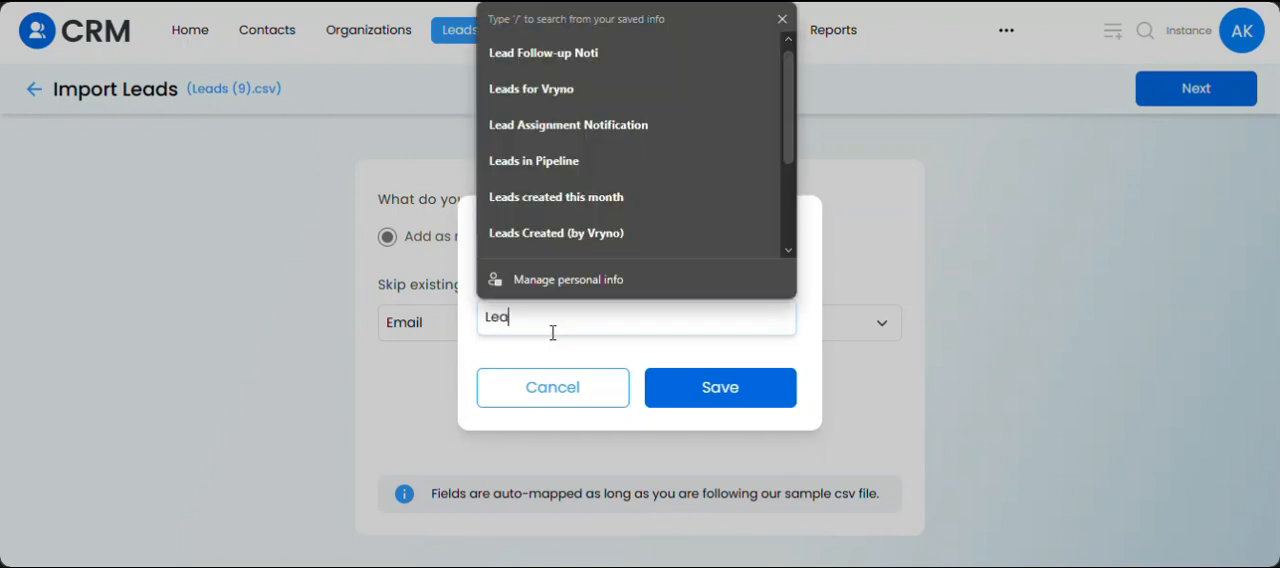
text(d Additi)
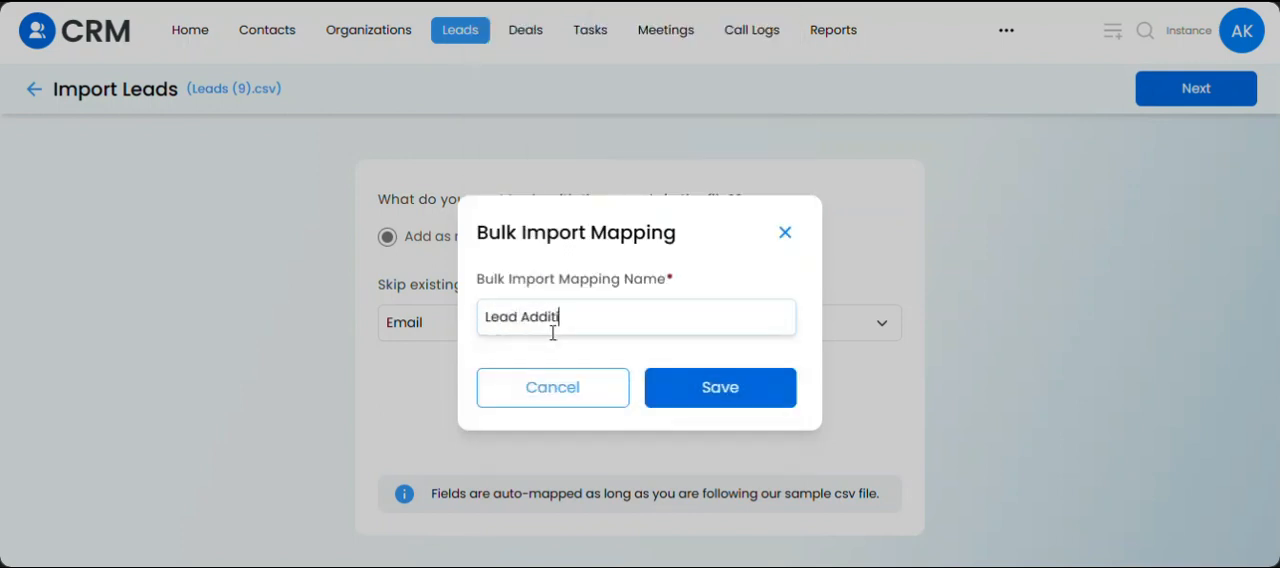
text(on (Skip Email)
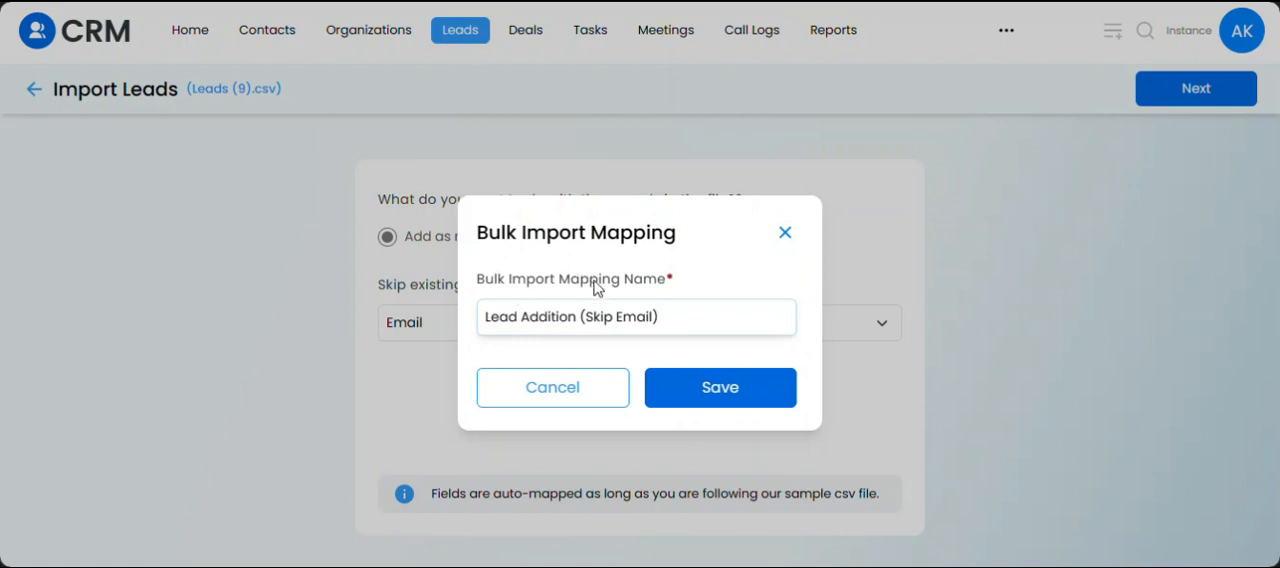
click(707, 390)
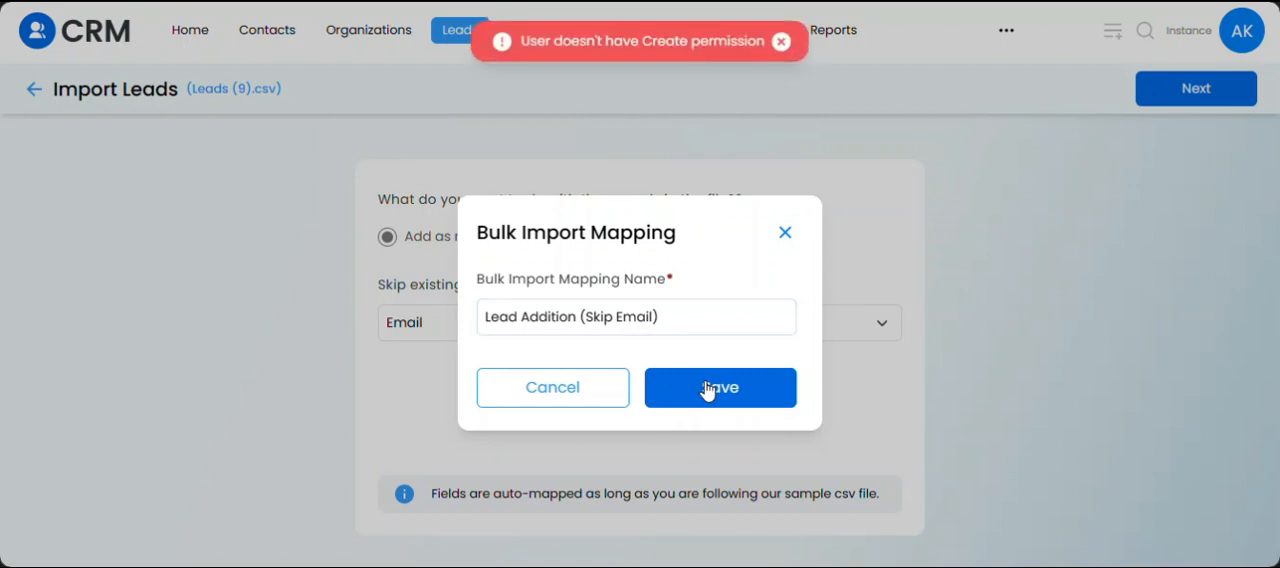
click(545, 391)
Open the role permissions of Instance Admin in the CRM settings.
click(1241, 42)
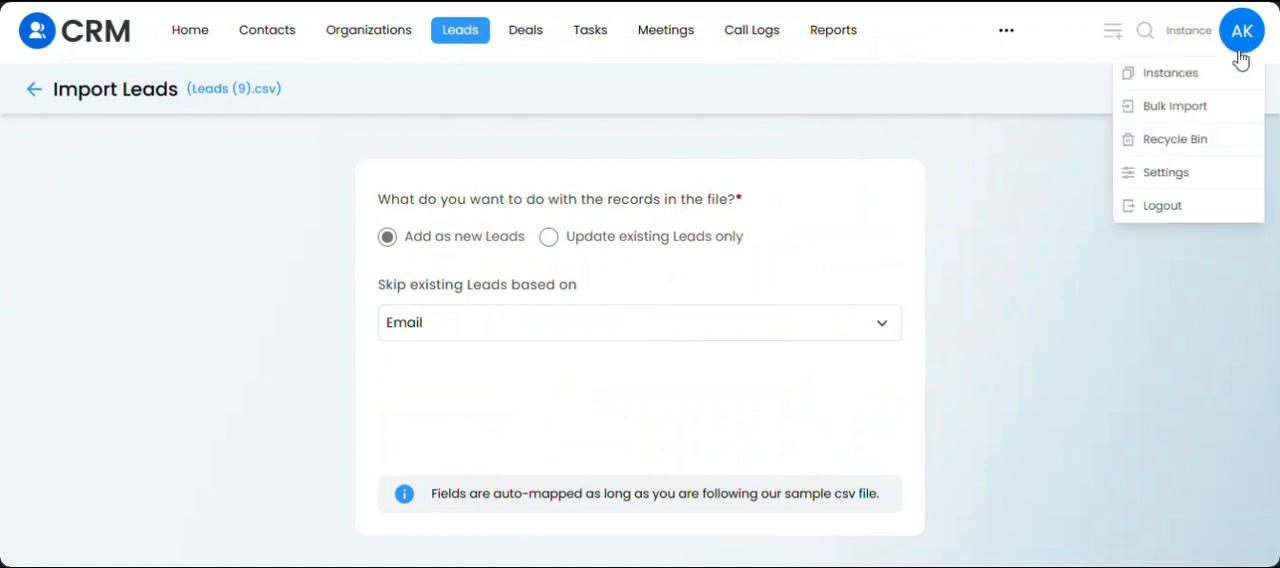
click(1177, 172)
click(126, 255)
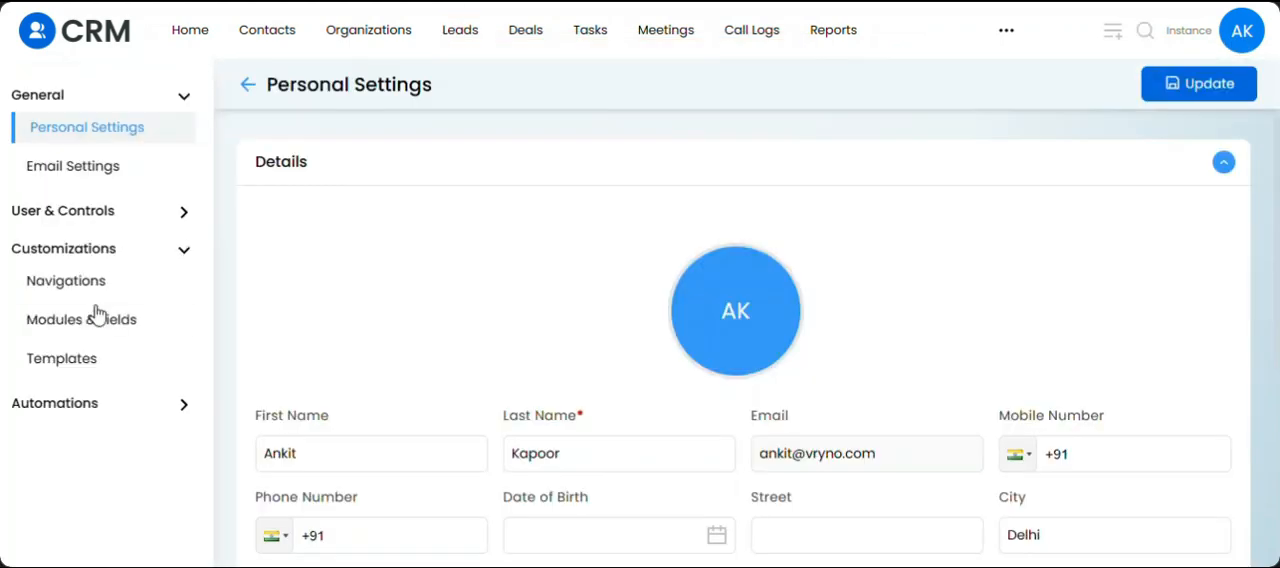
click(91, 211)
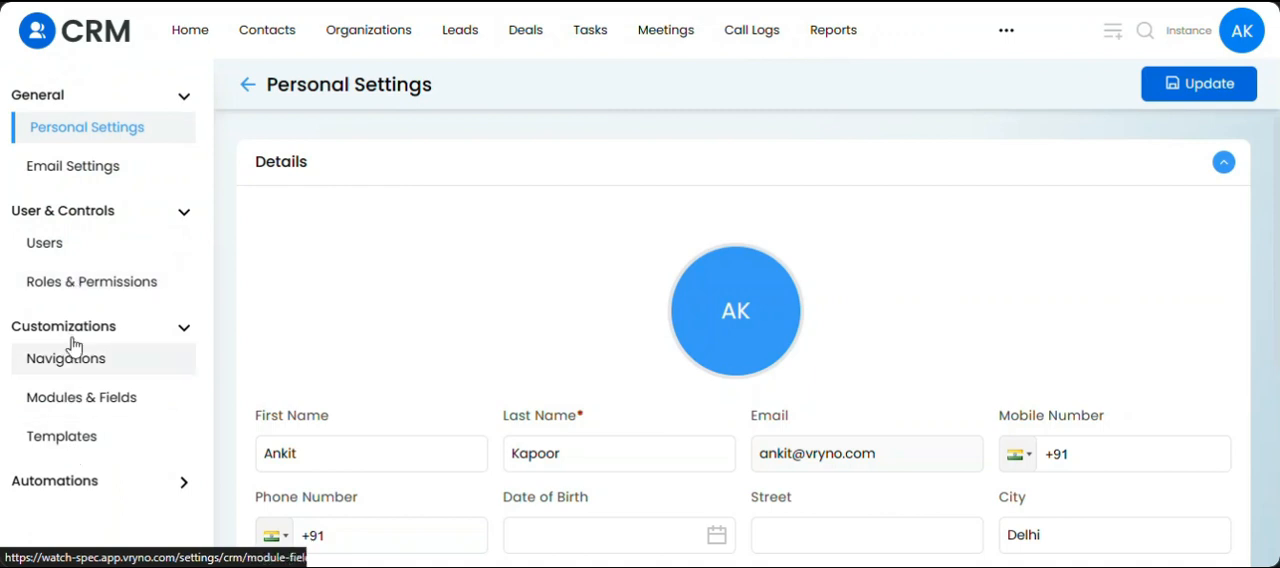
click(63, 290)
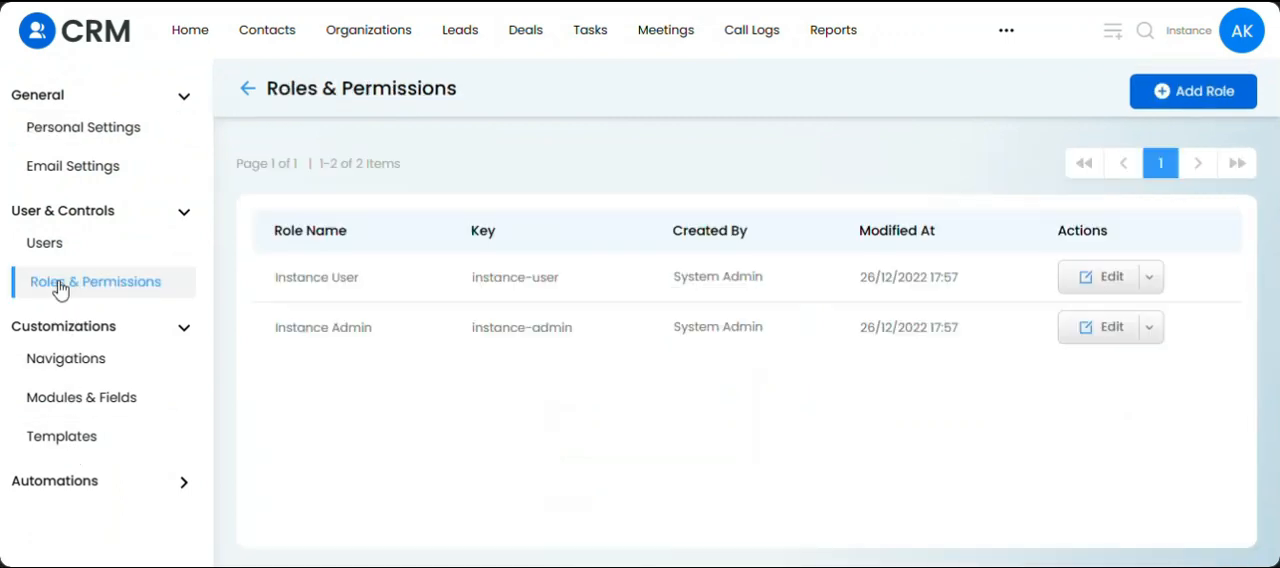
click(397, 328)
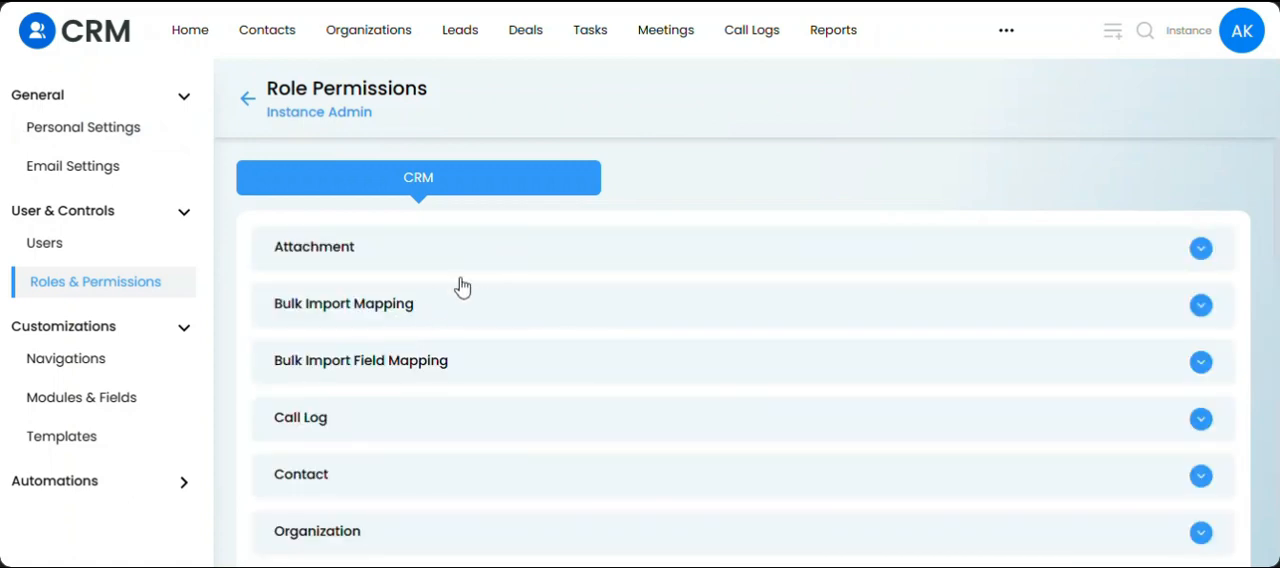
Enable Bulk Import Mapping for the Instance Admin role and grant Create and Update permissions.
click(436, 308)
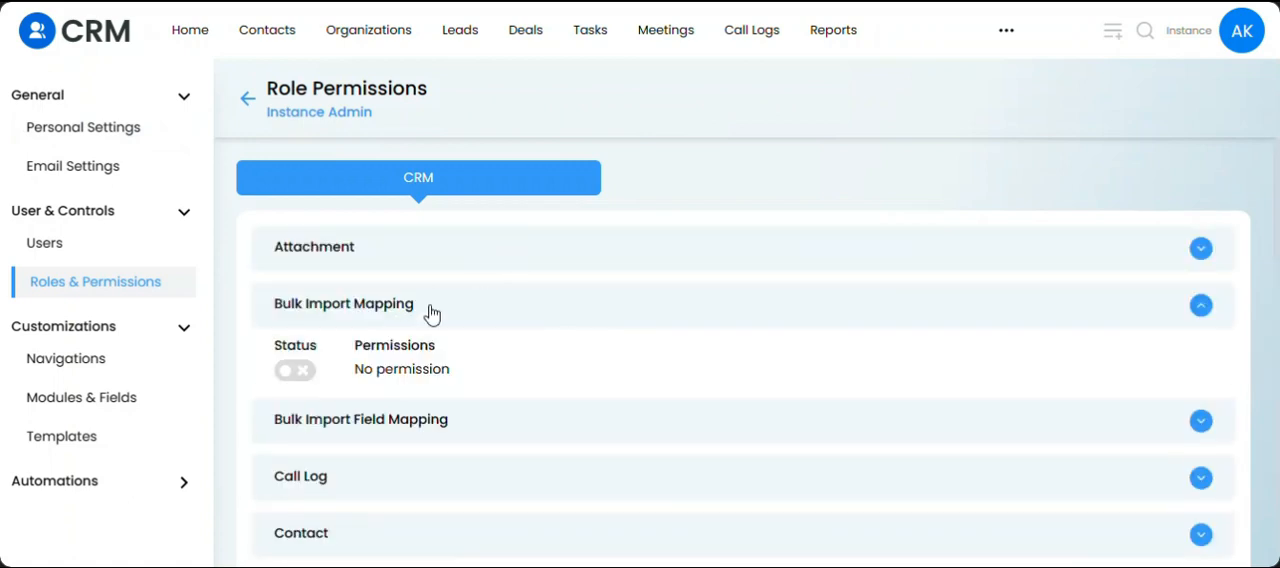
click(295, 371)
click(438, 370)
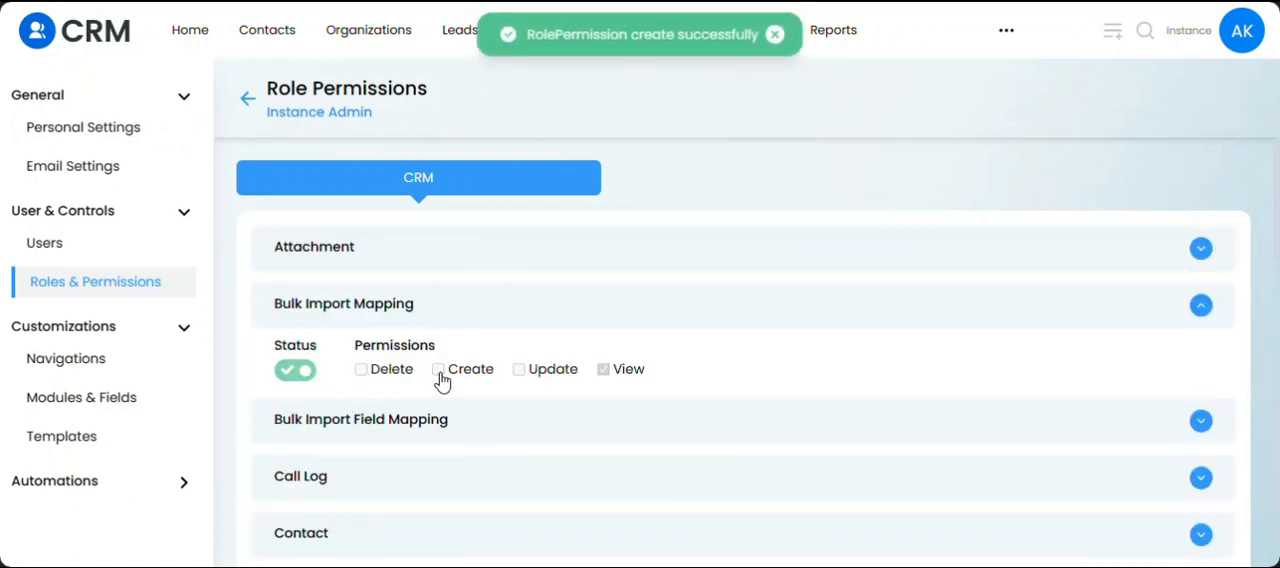
click(519, 370)
Enable Bulk Import Field Mapping for Instance Admin with Create and Update permissions, and return to the Leads module.
click(370, 427)
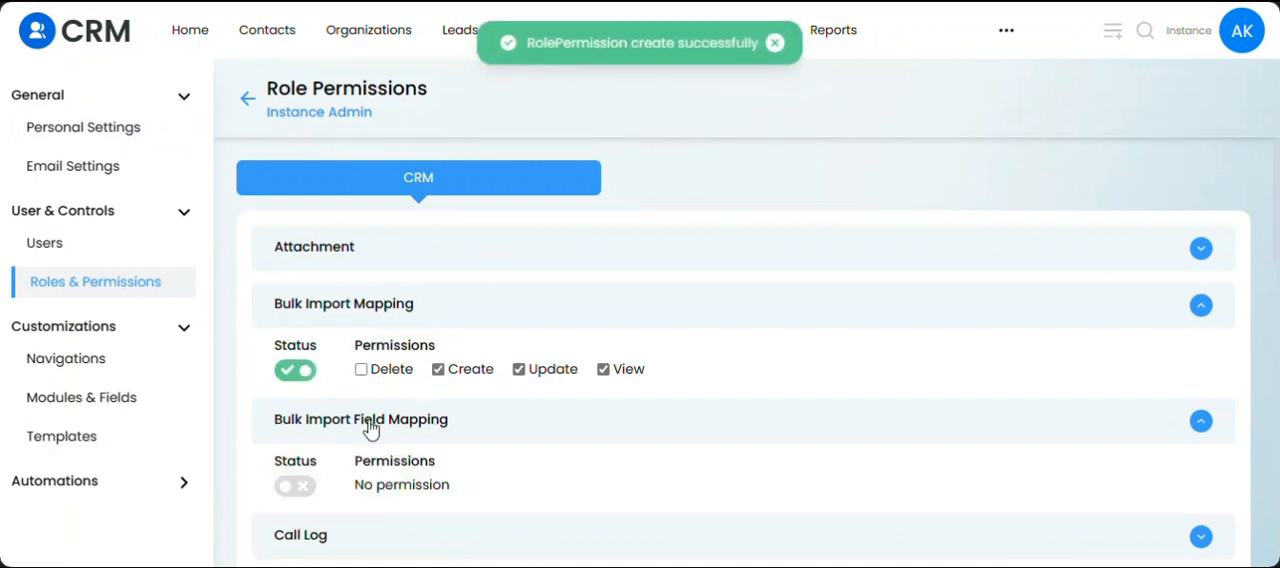
click(295, 488)
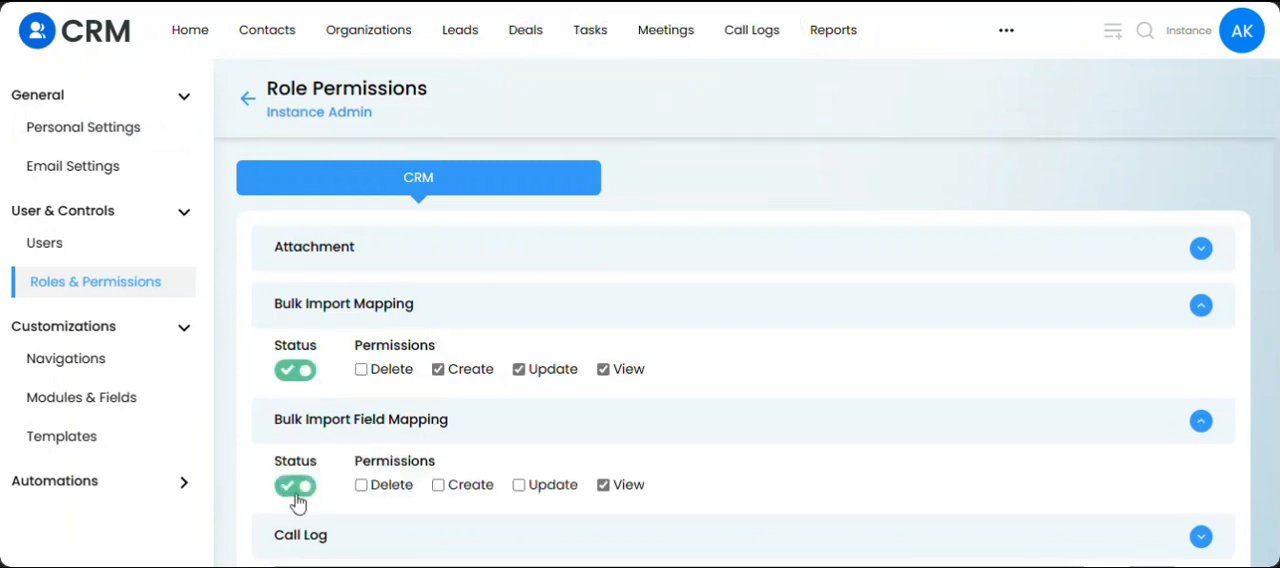
click(439, 486)
click(519, 486)
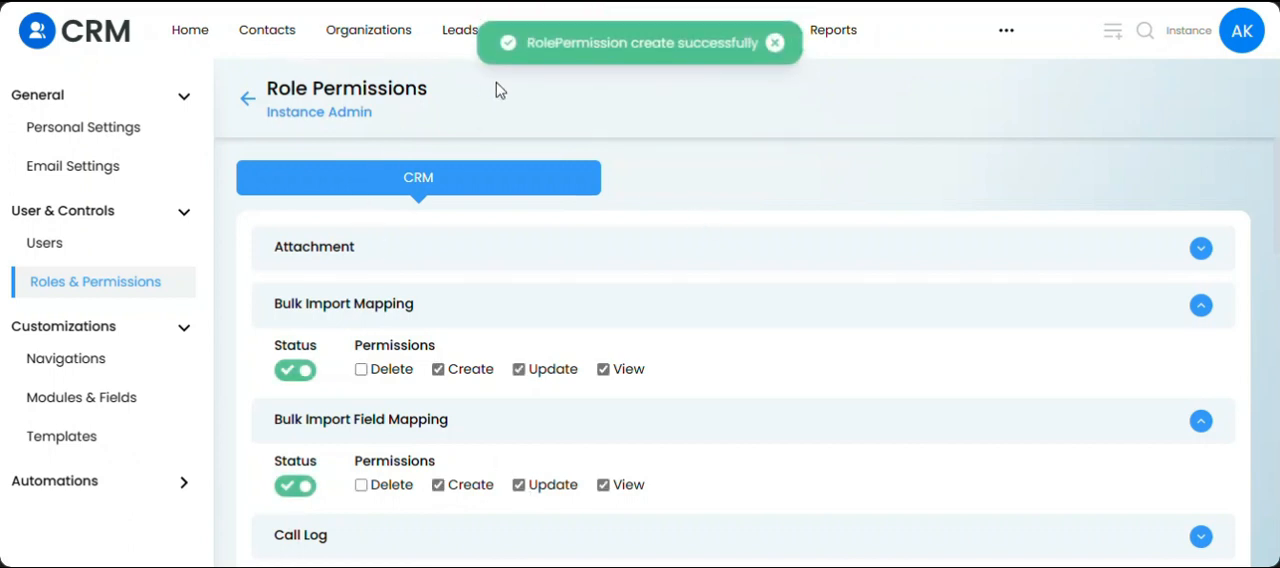
click(471, 32)
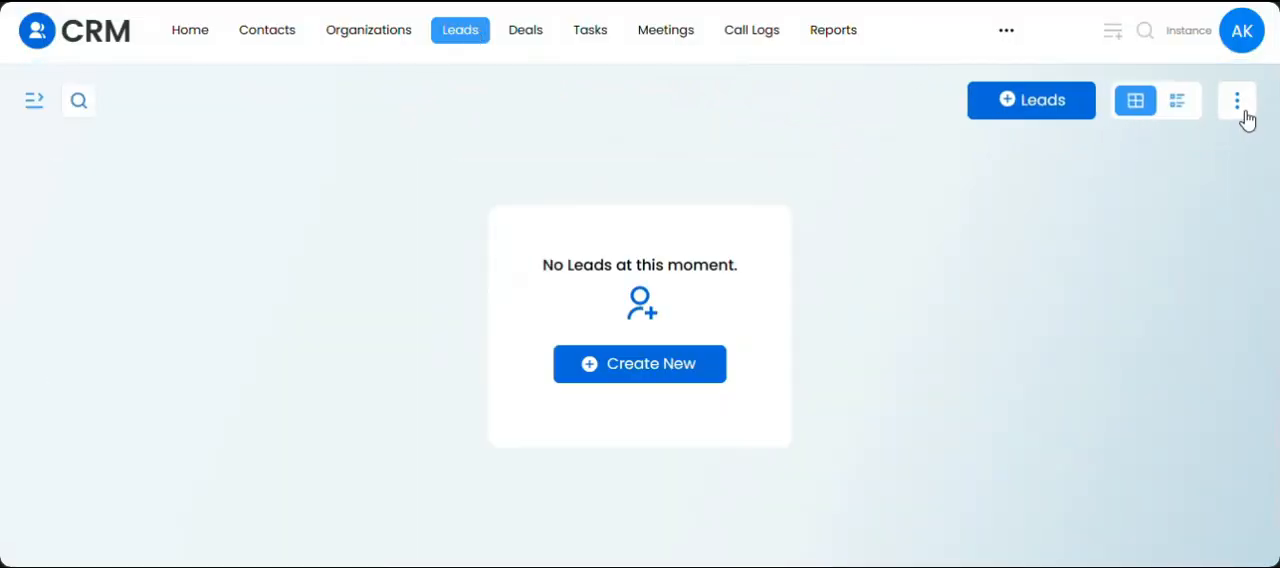
Start a leads import without the default mapping, upload Leads (9).csv, and continue to the import options.
click(1238, 115)
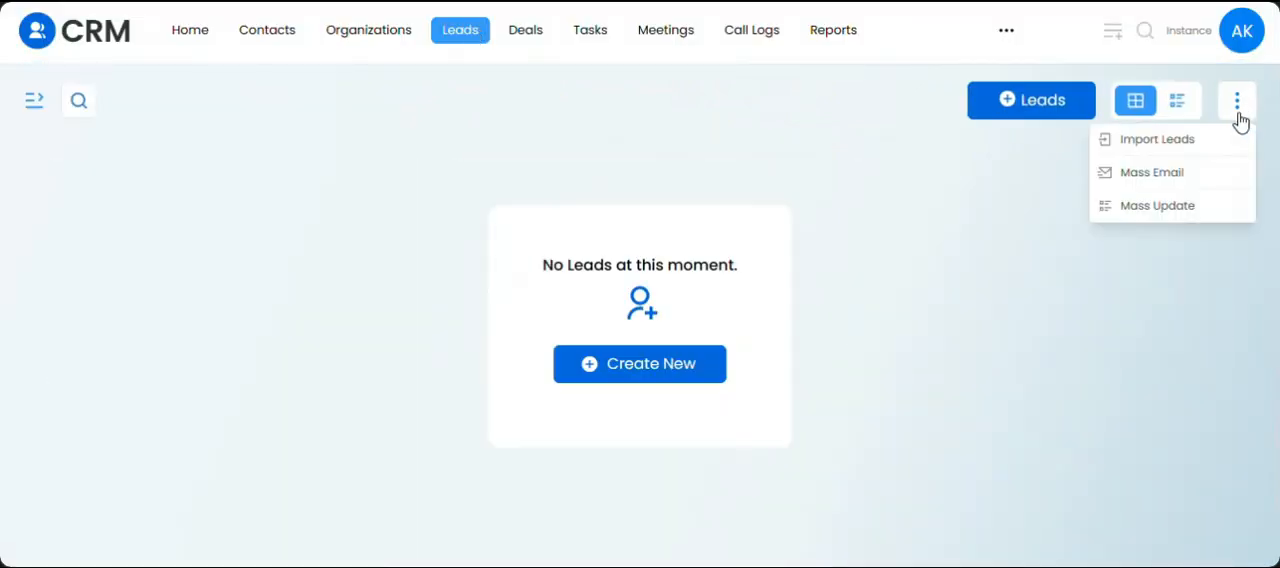
click(1180, 141)
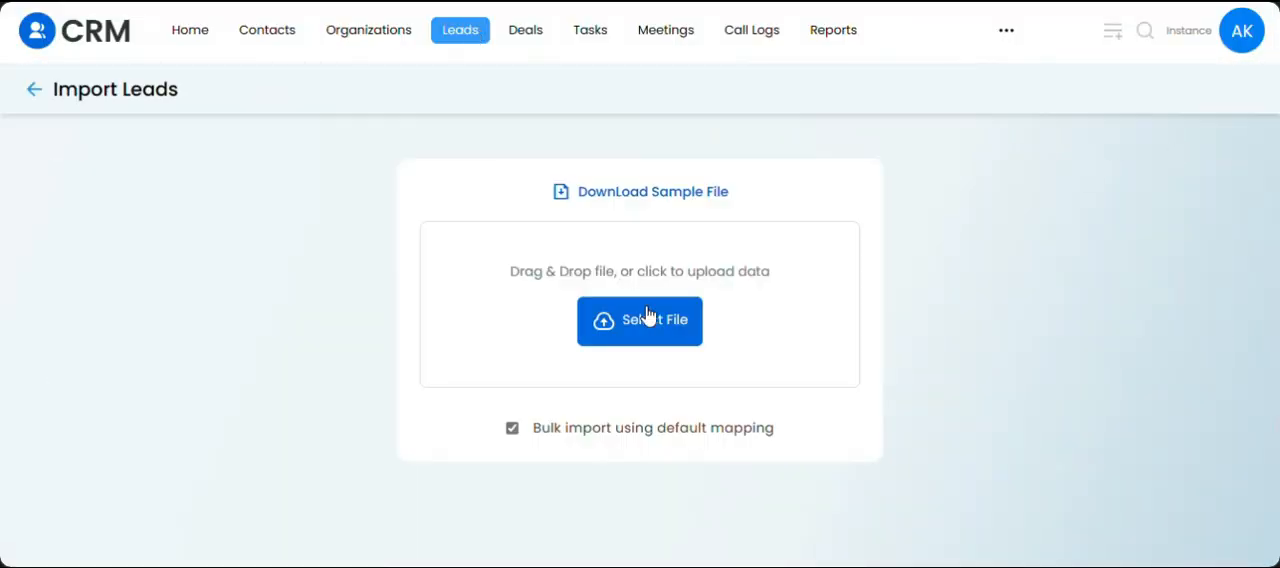
click(513, 430)
click(688, 329)
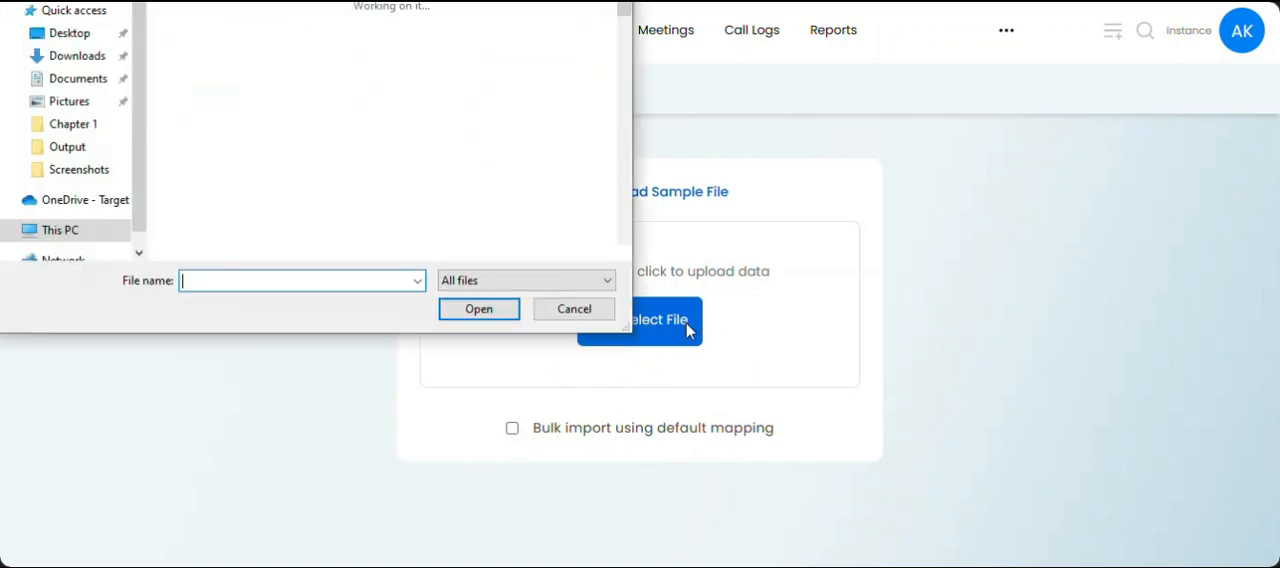
double_click(213, 29)
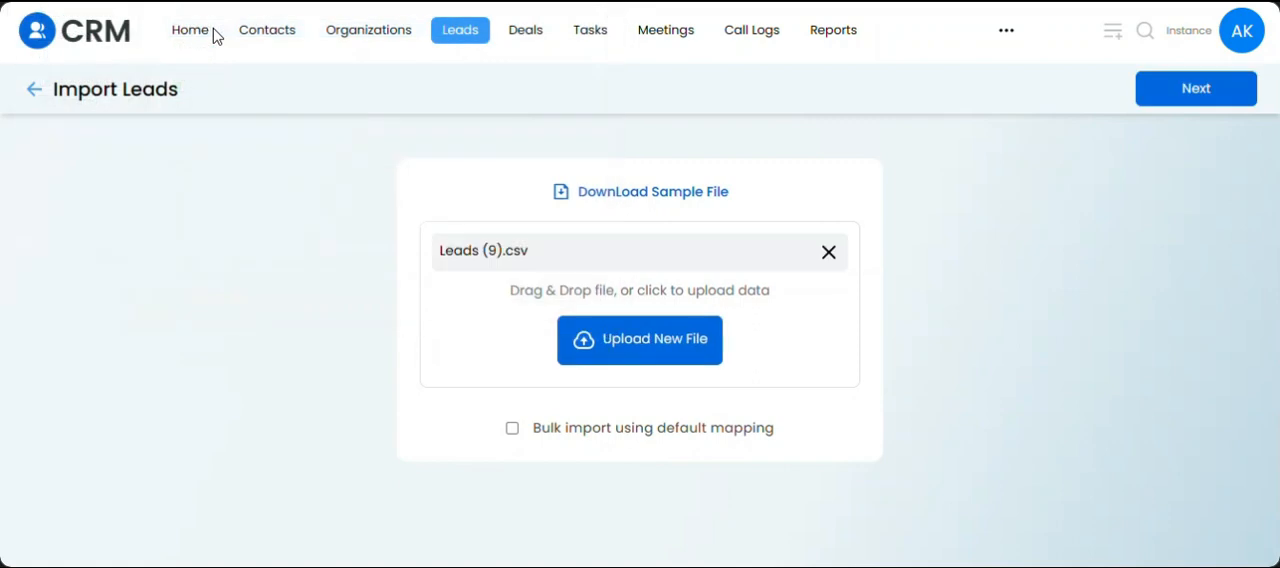
click(1180, 106)
Set the import to skip existing leads based on Email, and continue to naming the mapping.
click(540, 333)
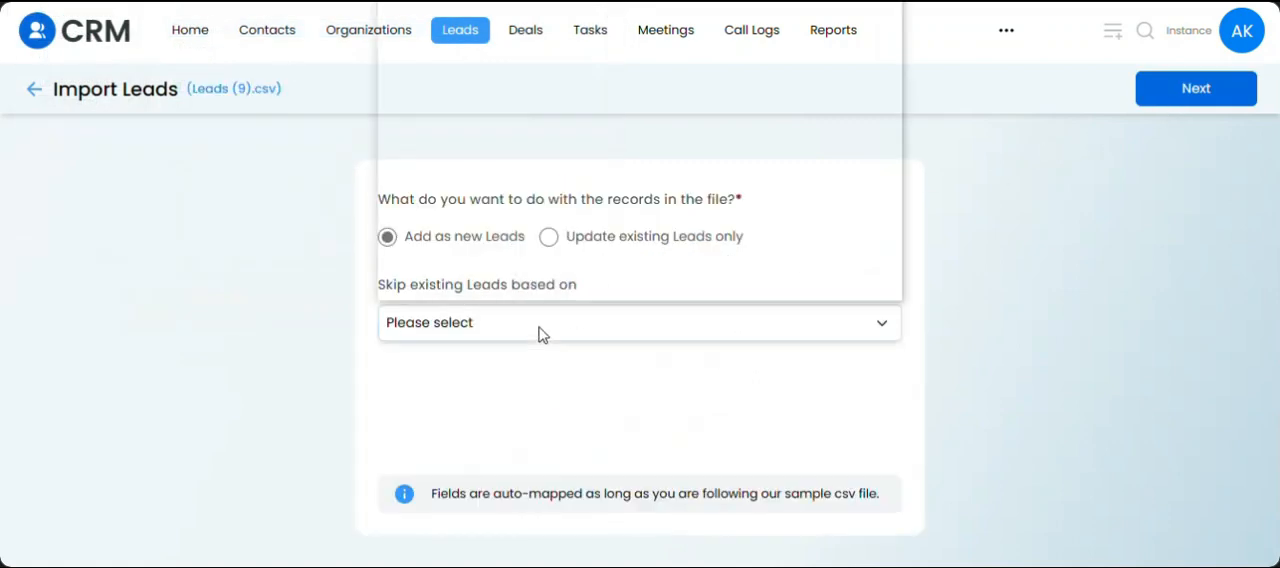
key(Down)
key(Down)
key(Down)
key(Return)
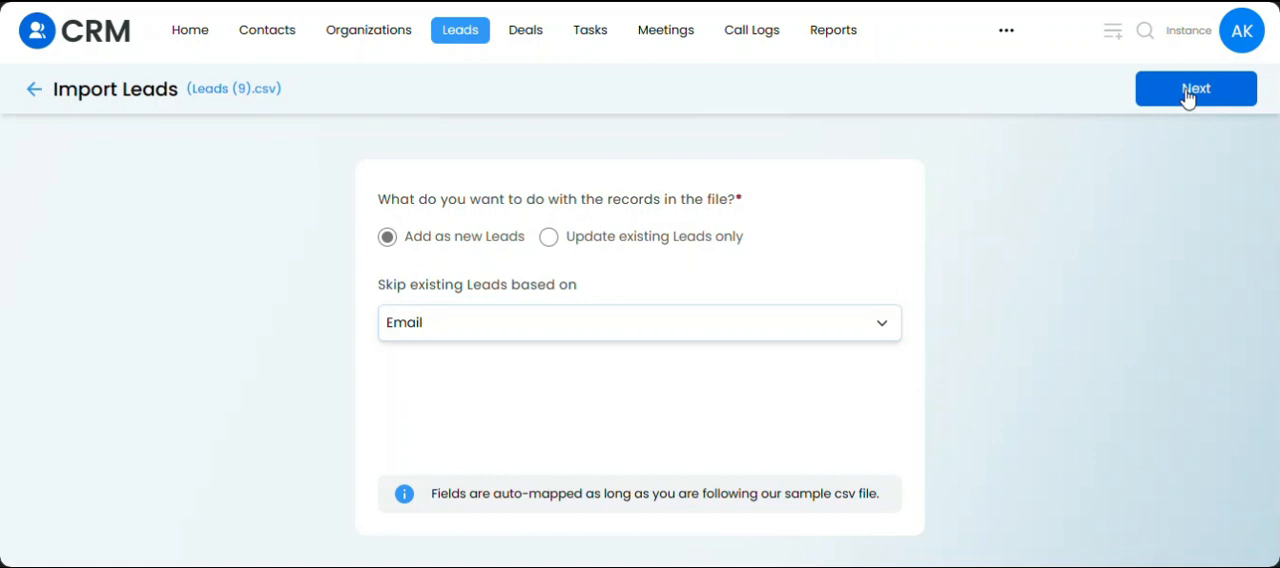
click(1187, 91)
Name the bulk import mapping "Leads Addition (Skip Email)" and save it.
click(583, 324)
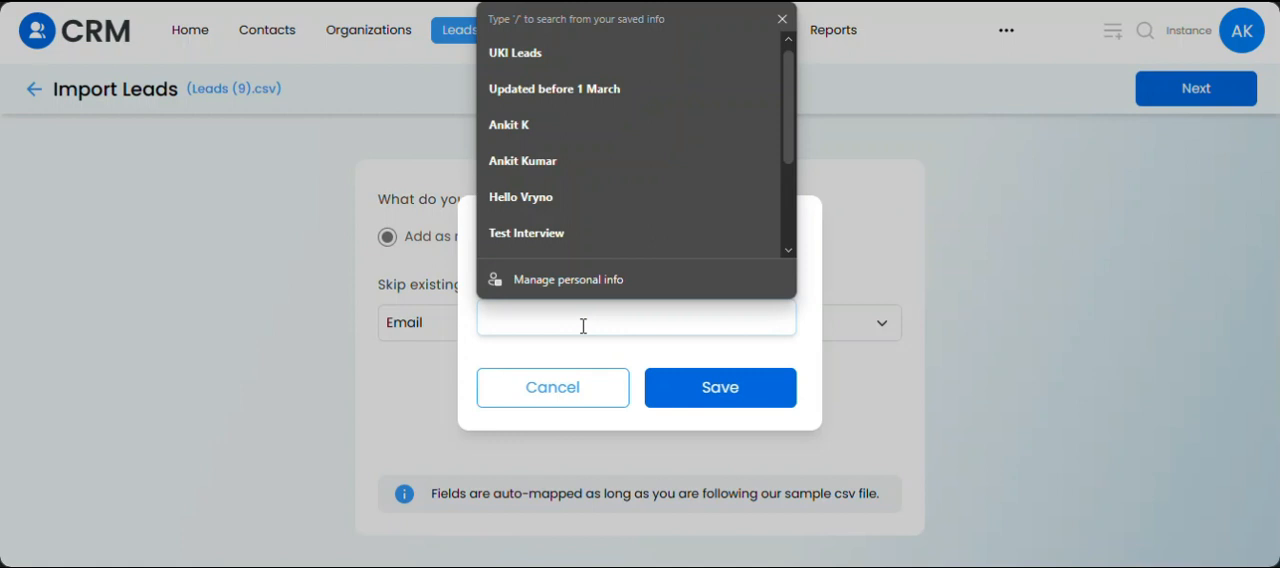
text(Leads )
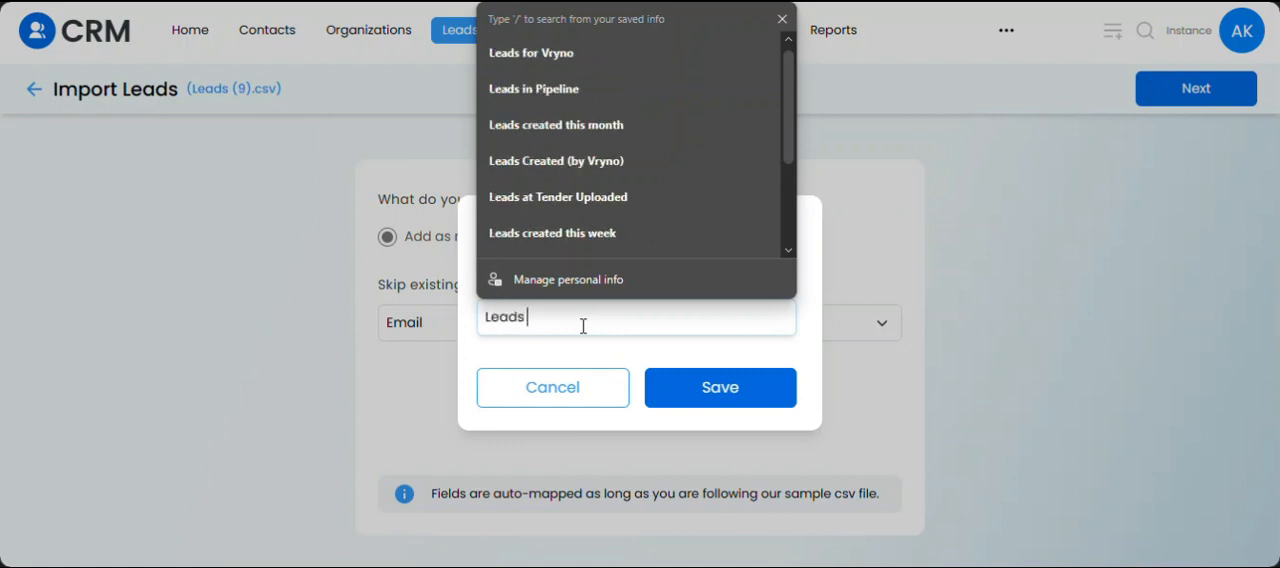
text(Mapp)
key(BackSpace)
key(BackSpace)
key(BackSpace)
key(BackSpace)
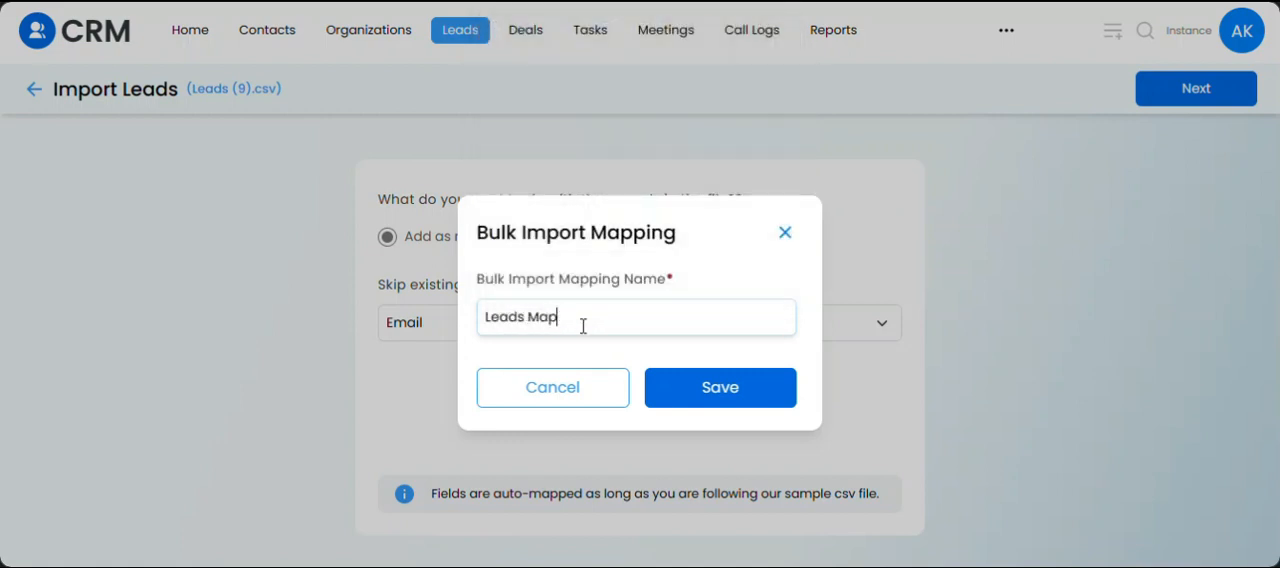
text(Addition (Sk)
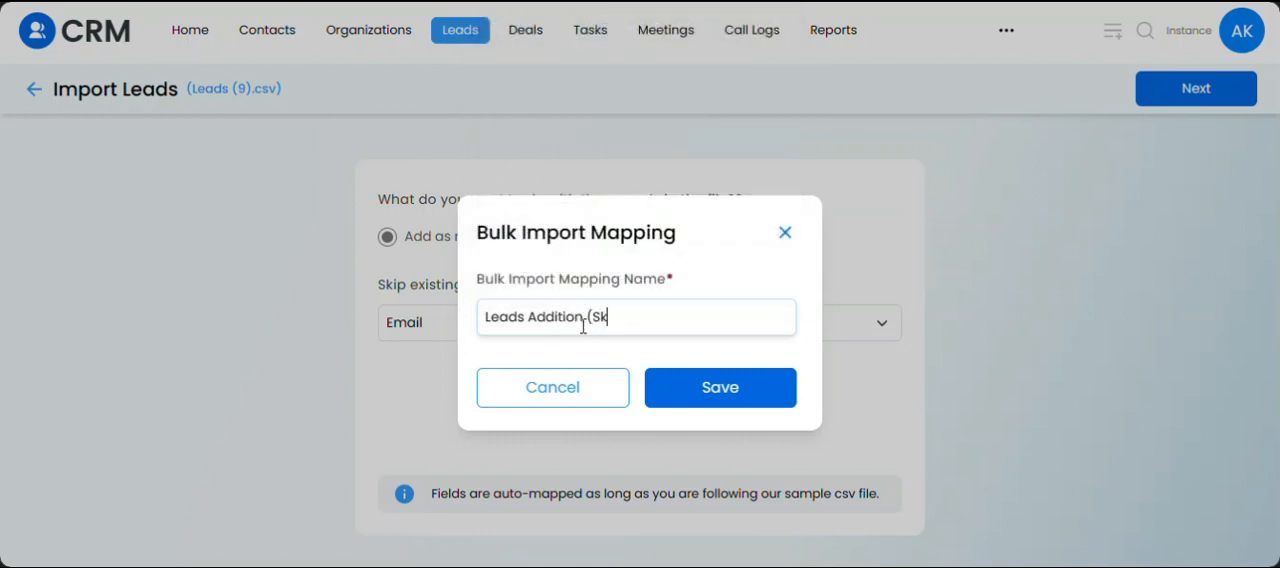
text(ip Email))
click(706, 388)
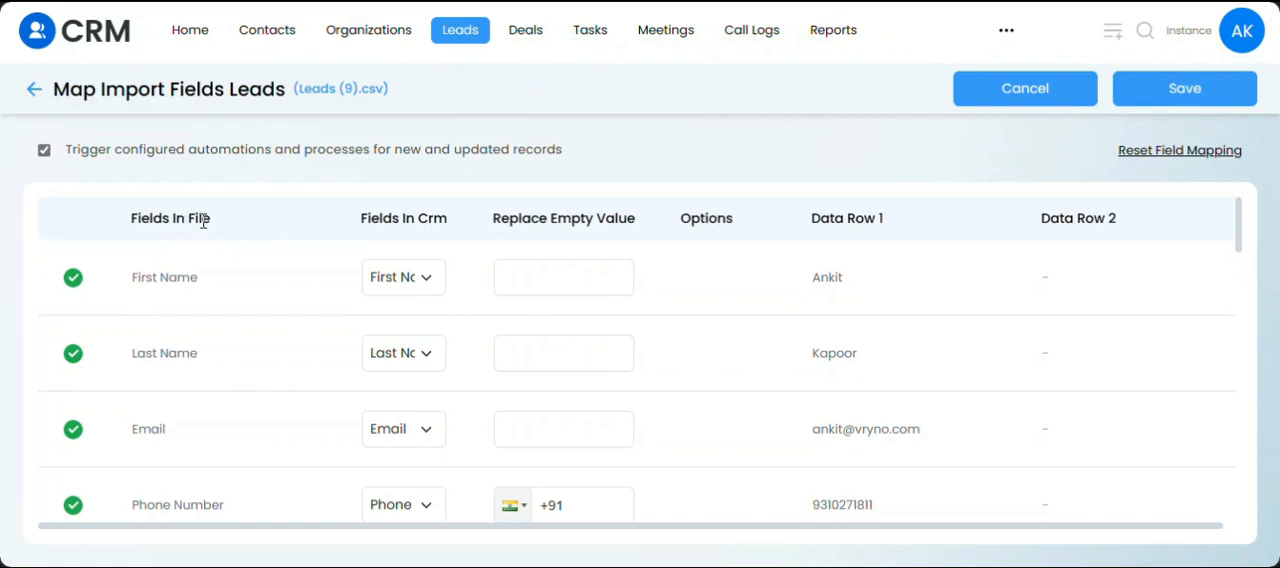
Review the CRM field mapping for every column of Leads (9).csv, and save it to start the import.
triple_click(446, 222)
click(338, 215)
drag(1240, 242, 1208, 516)
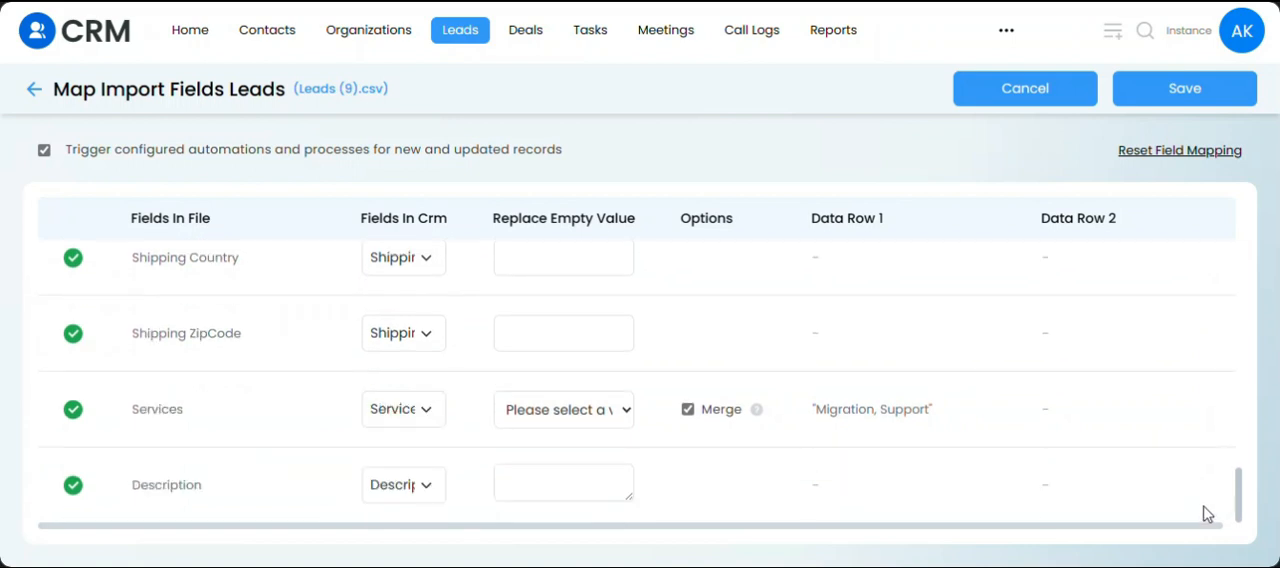
drag(1238, 495, 1238, 225)
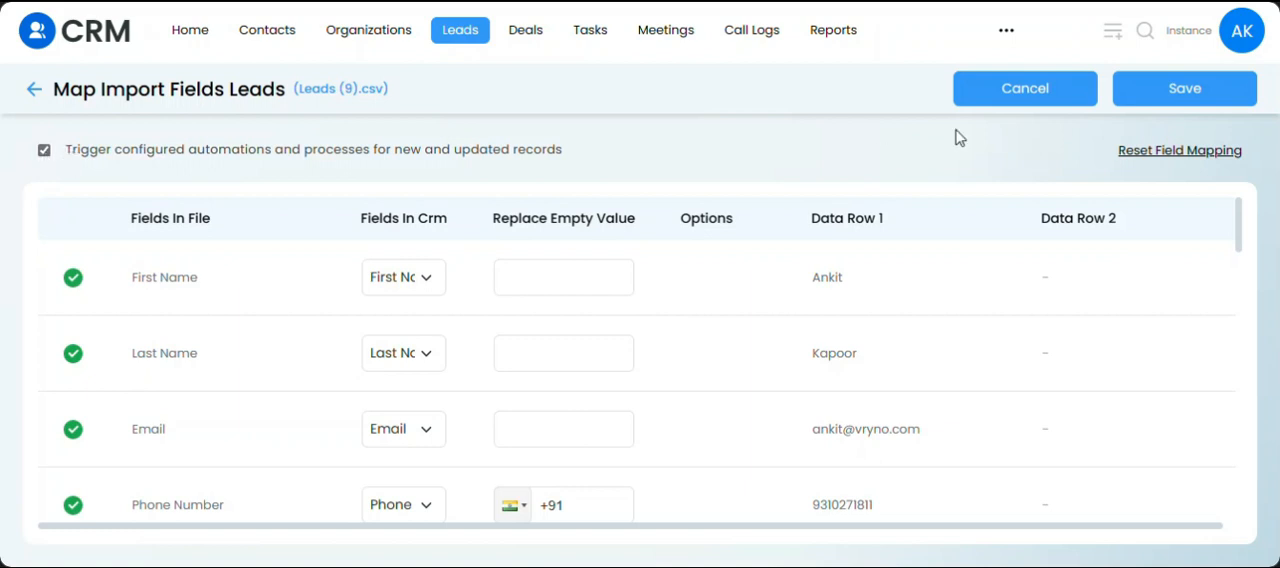
click(1166, 92)
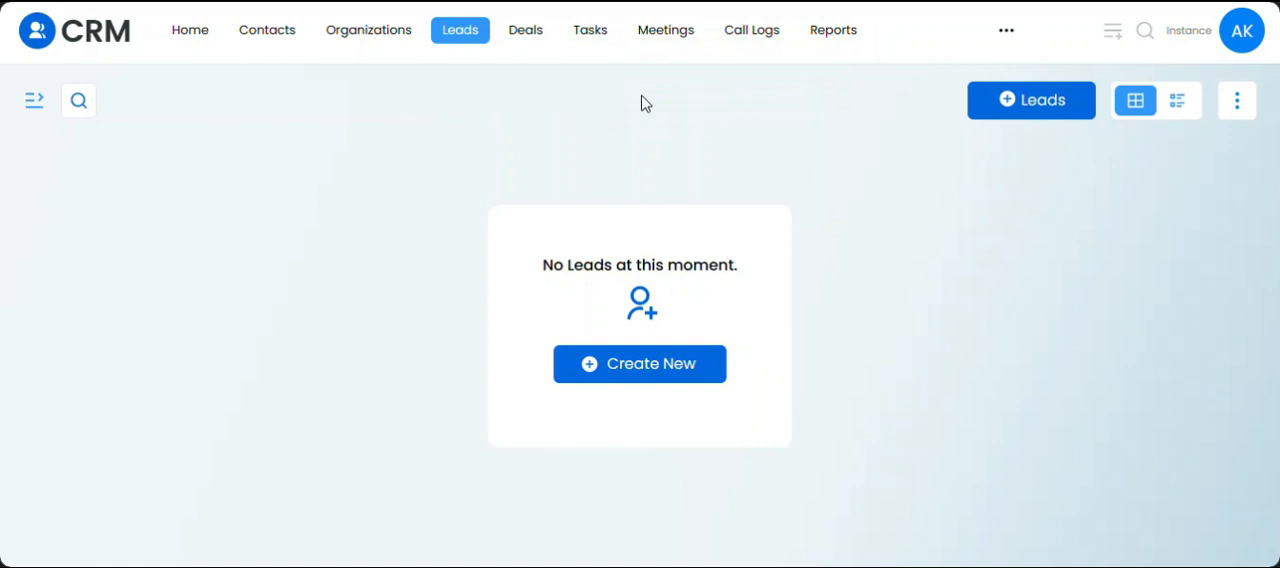
Open the Bulk Import Jobs page and show the jobs for Leads.
click(1240, 44)
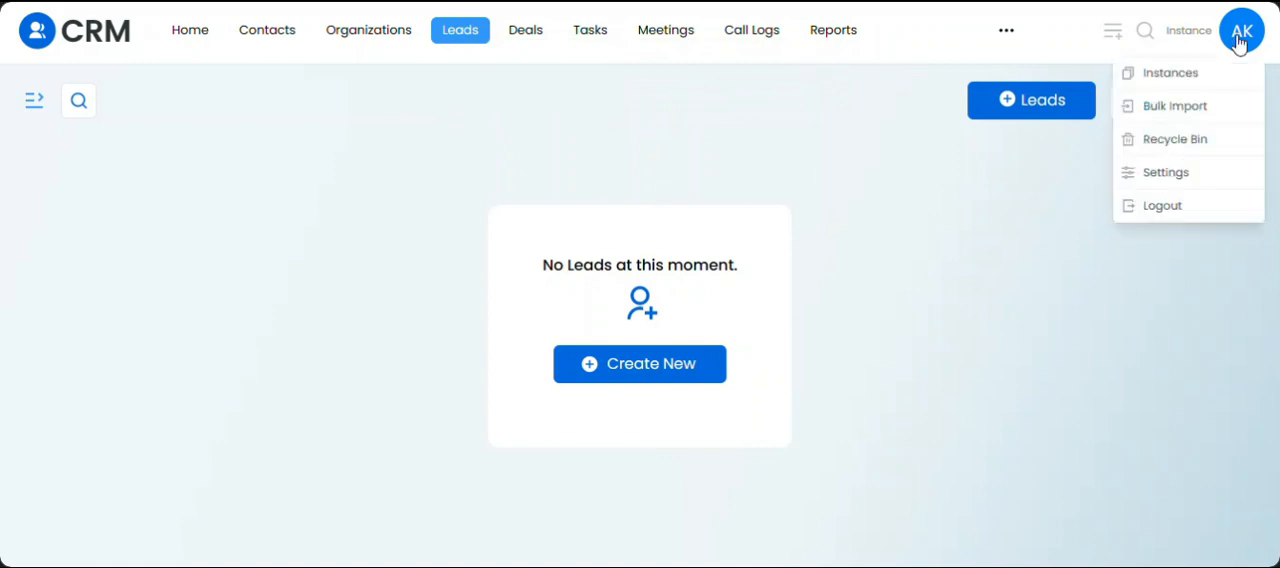
click(1178, 108)
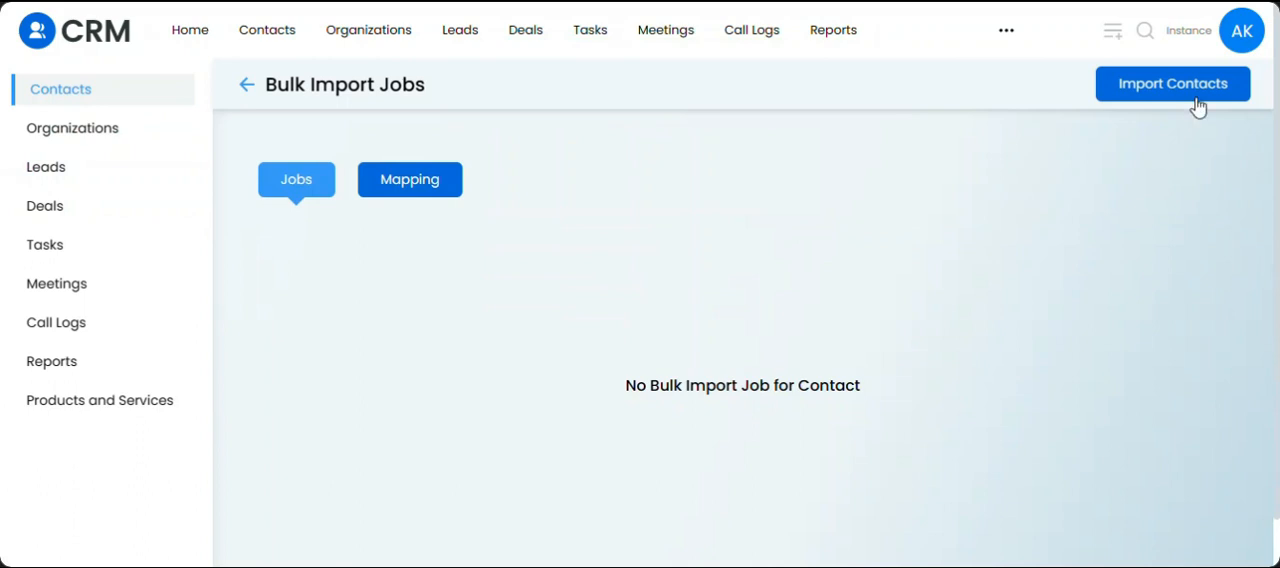
click(1240, 30)
click(1200, 108)
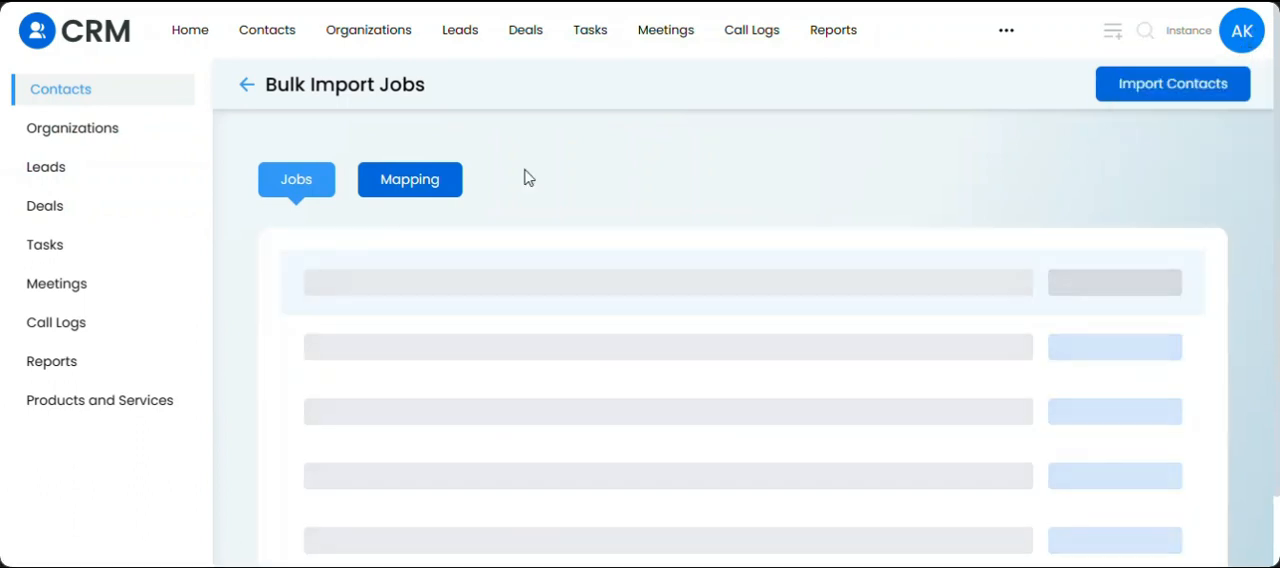
click(71, 174)
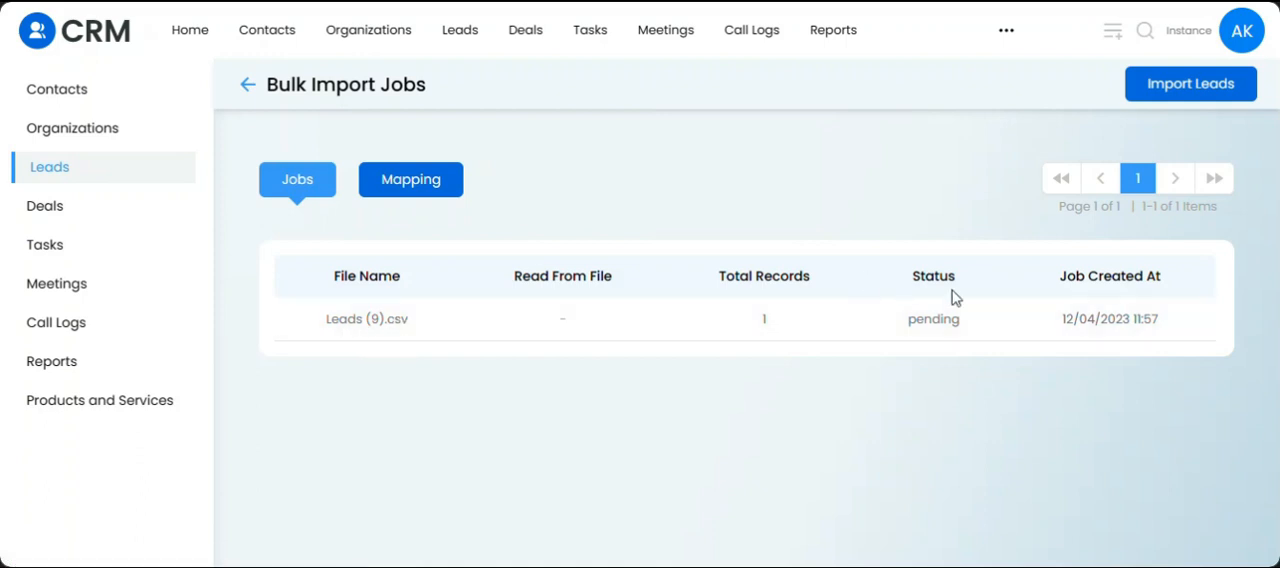
Open the saved mapping "Leads Addition (Skip Email)" from the Leads import mappings, and return to the bulk import jobs.
click(402, 196)
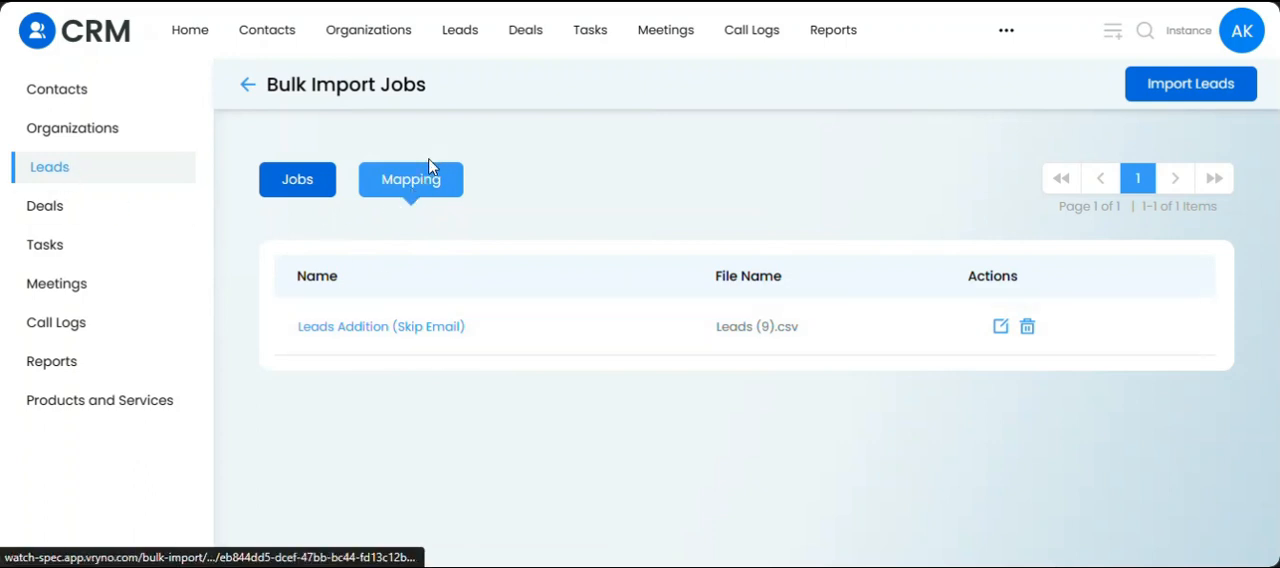
click(342, 330)
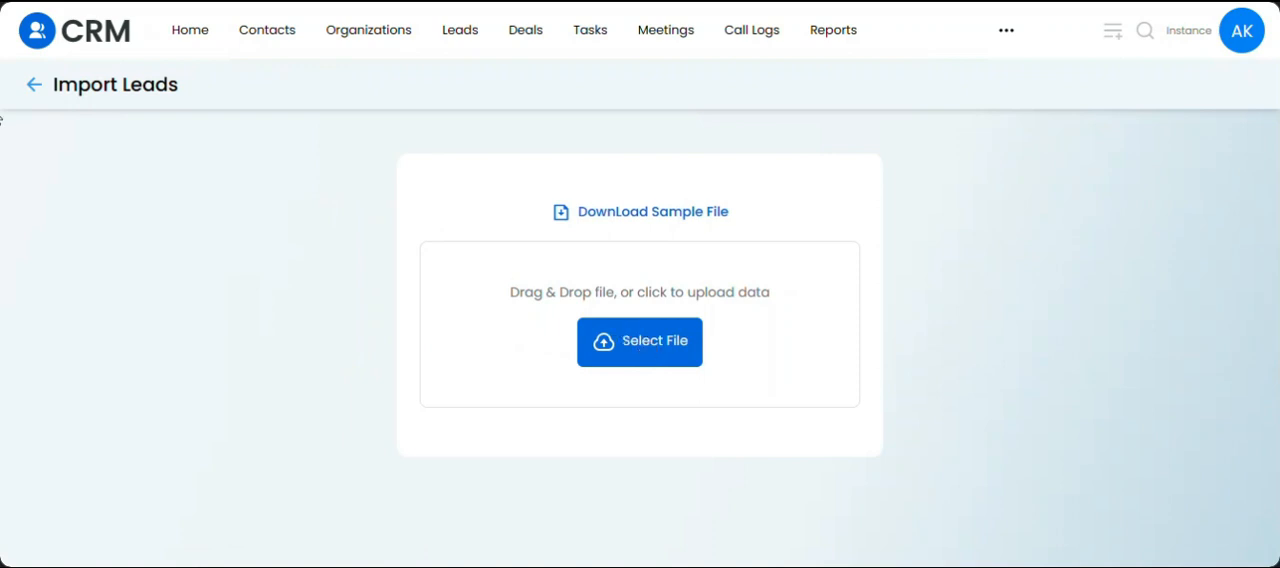
click(31, 86)
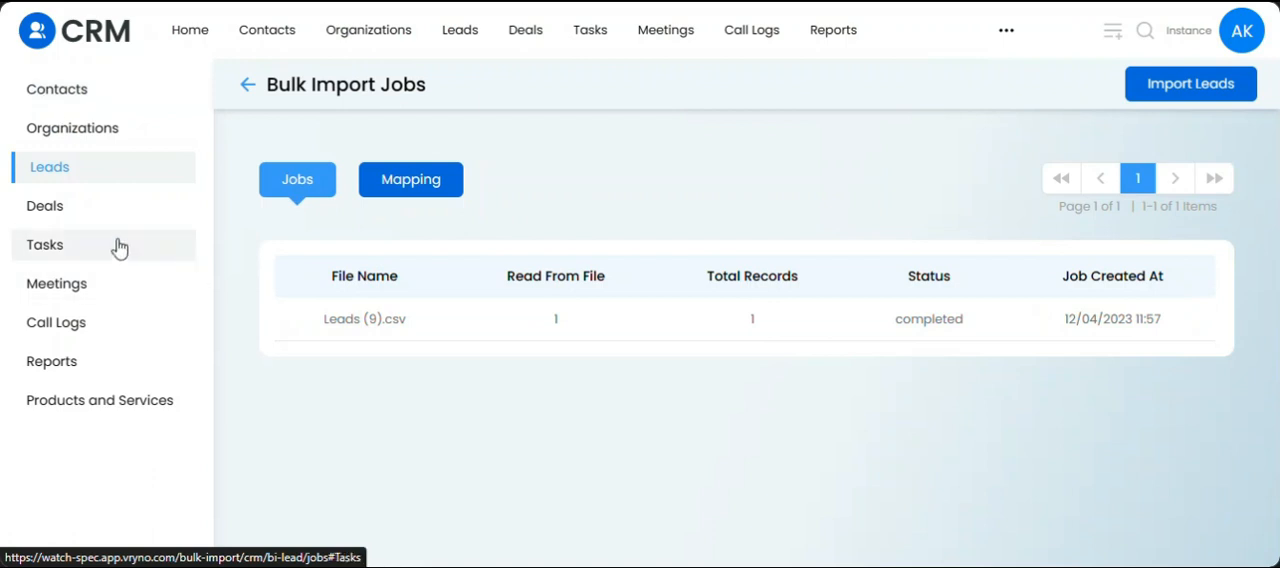
Open the Leads (9).csv import job and inspect its imported items.
click(300, 190)
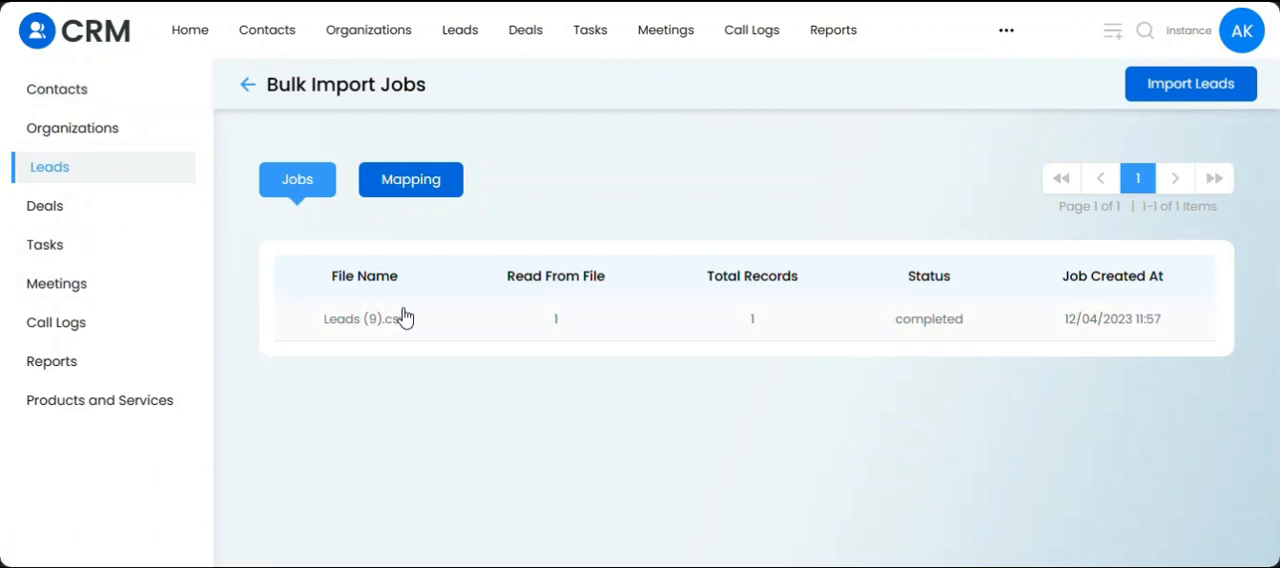
click(437, 329)
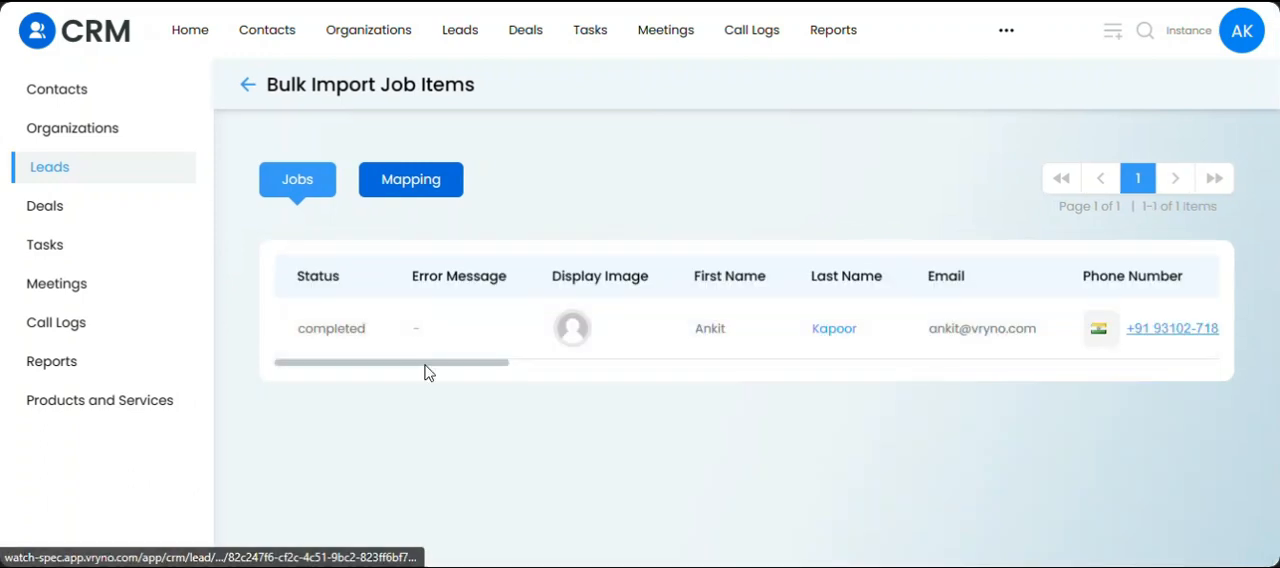
drag(426, 364, 397, 389)
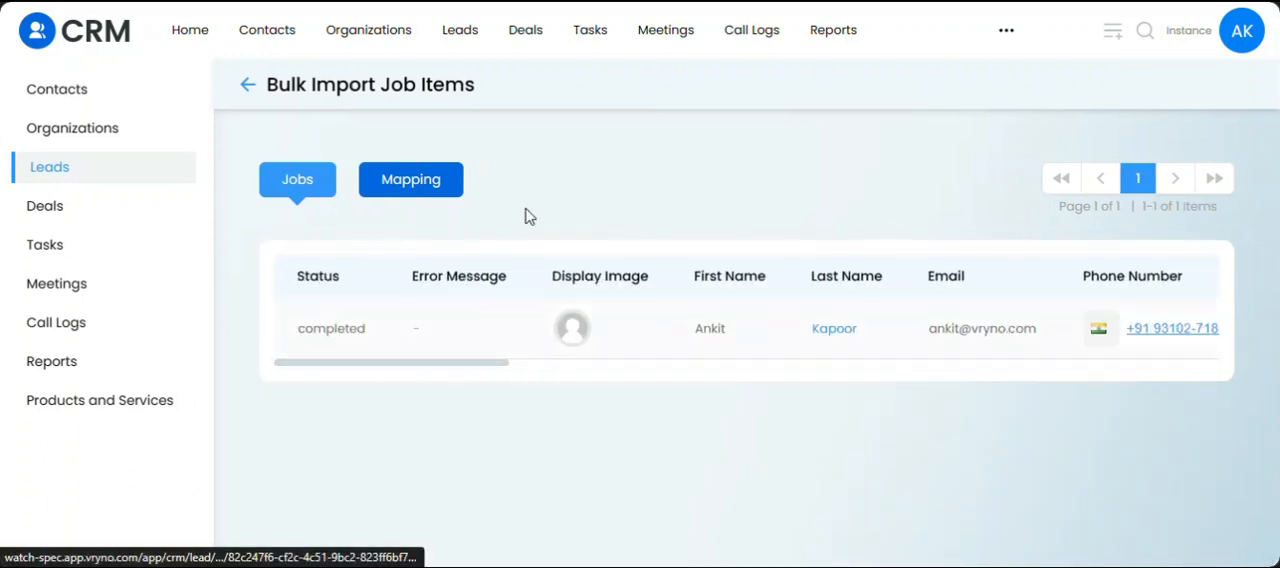
Open the imported lead from the Leads module and review its detail fields, including Lead Source and Services.
click(461, 33)
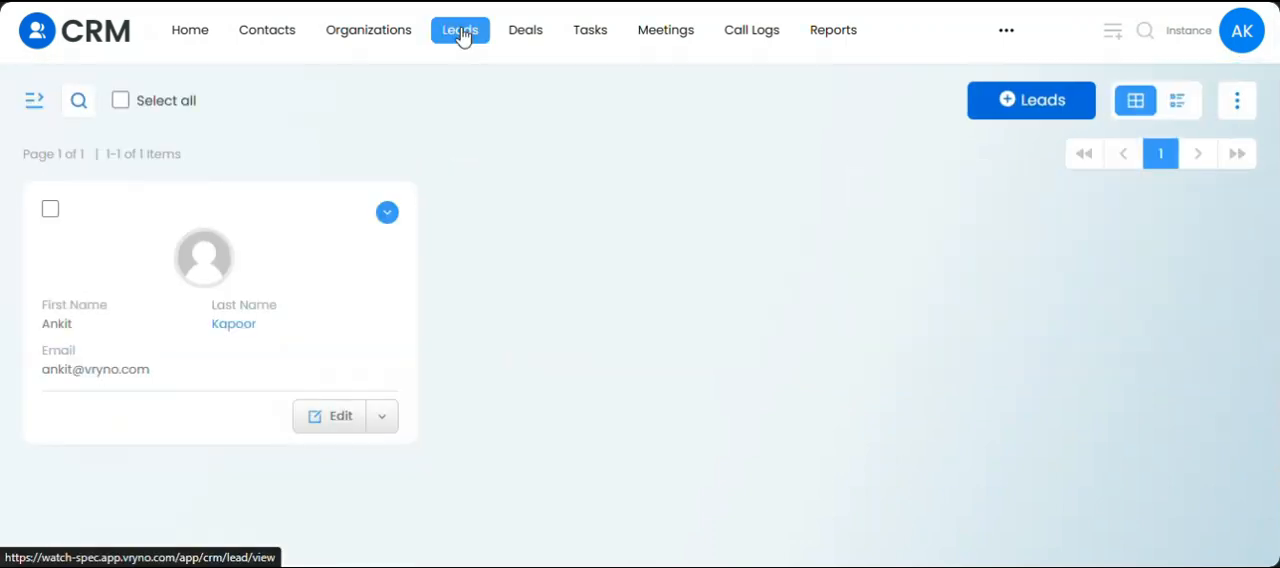
click(308, 265)
scroll(358, 324, down, 1)
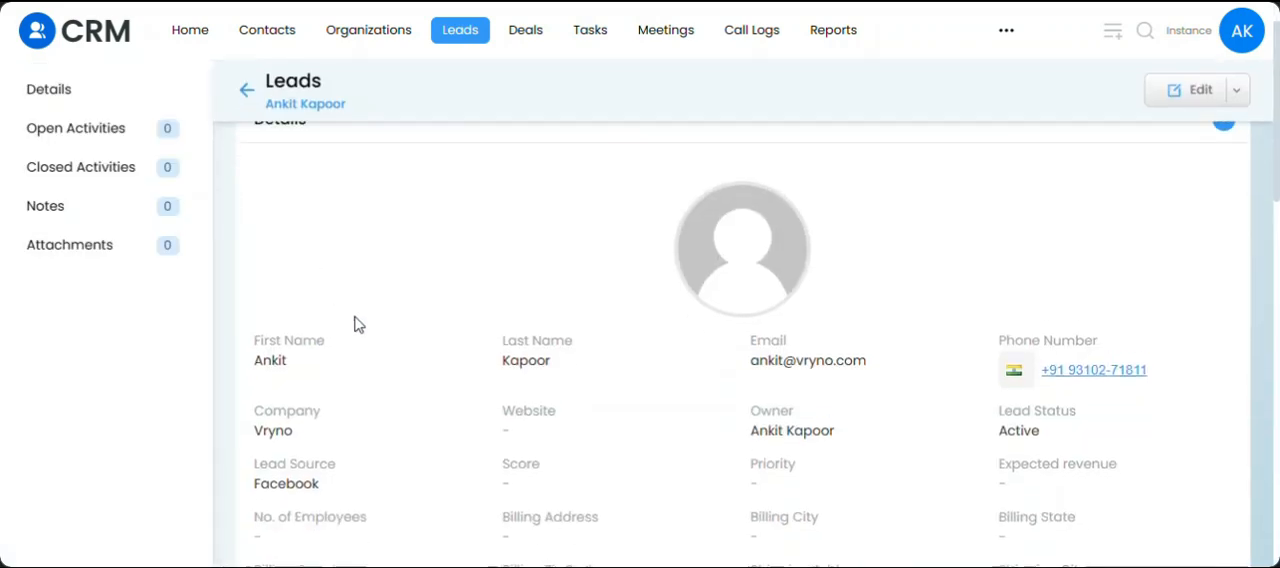
scroll(358, 324, down, 1)
scroll(358, 324, down, 2)
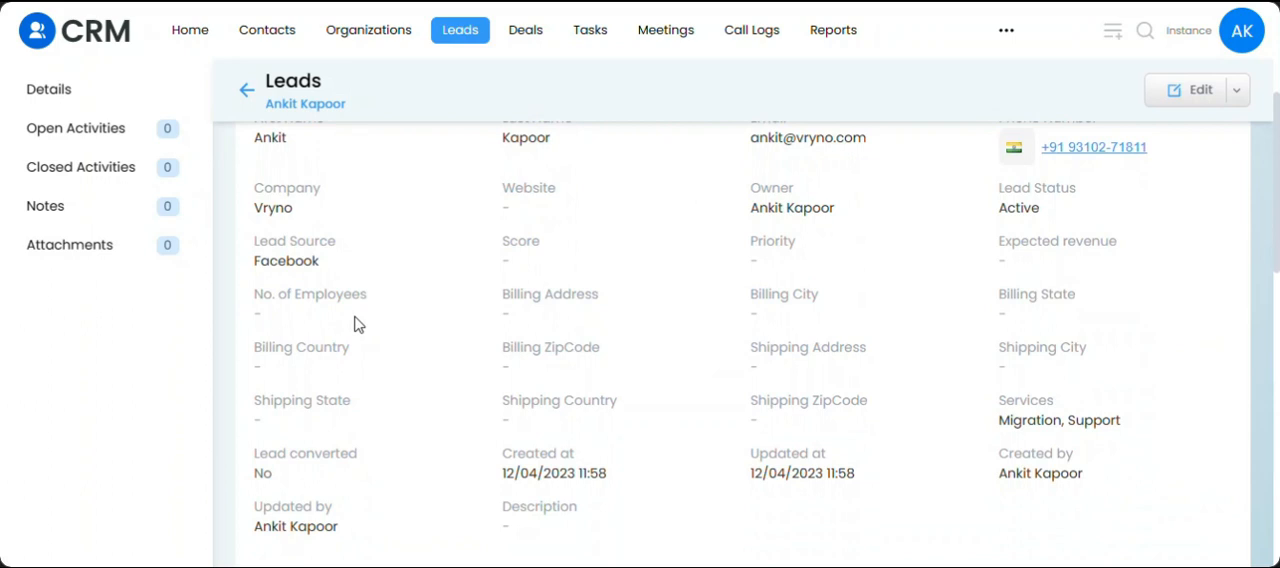
scroll(358, 324, down, 1)
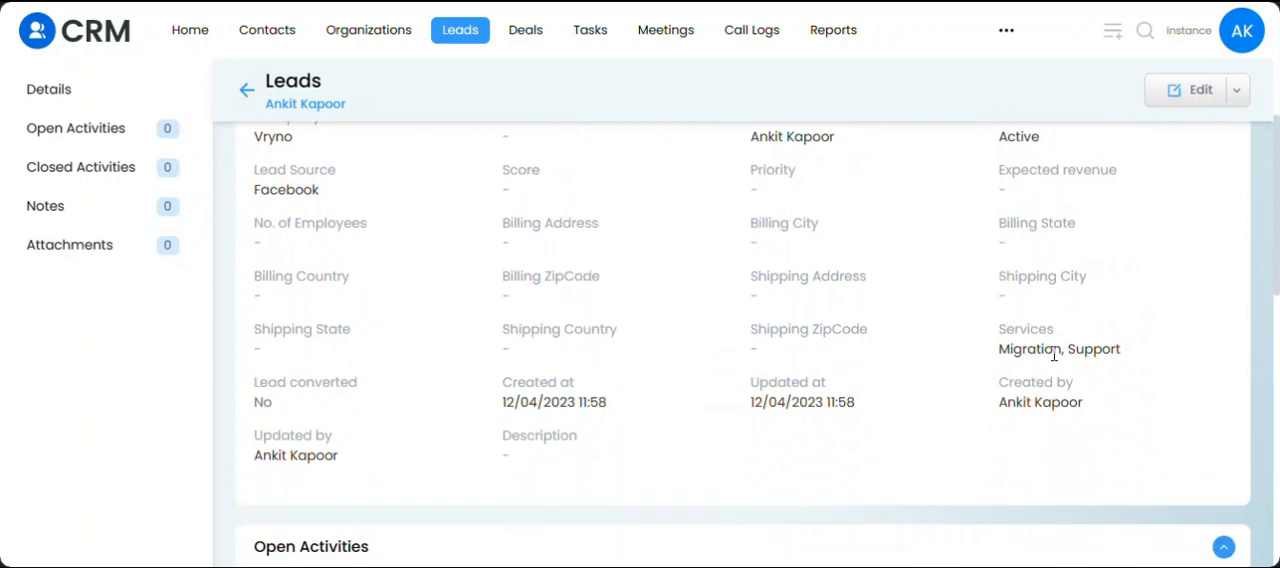
Open the imported lead for editing, check its Services selections, and save the record.
click(1176, 90)
scroll(1117, 355, down, 5)
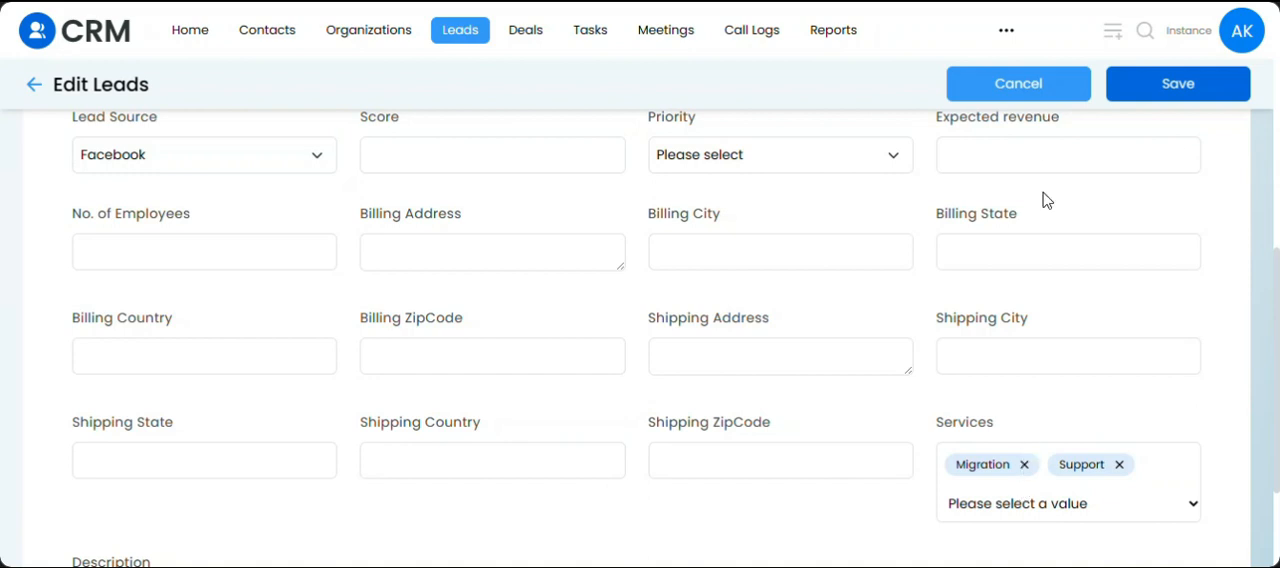
click(1166, 86)
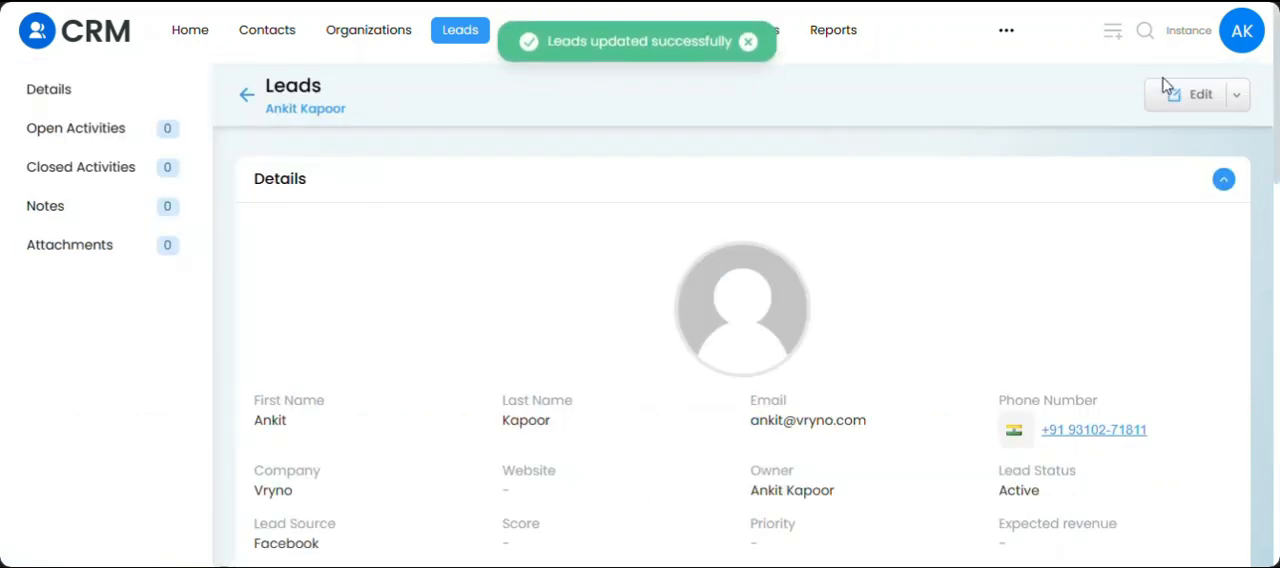